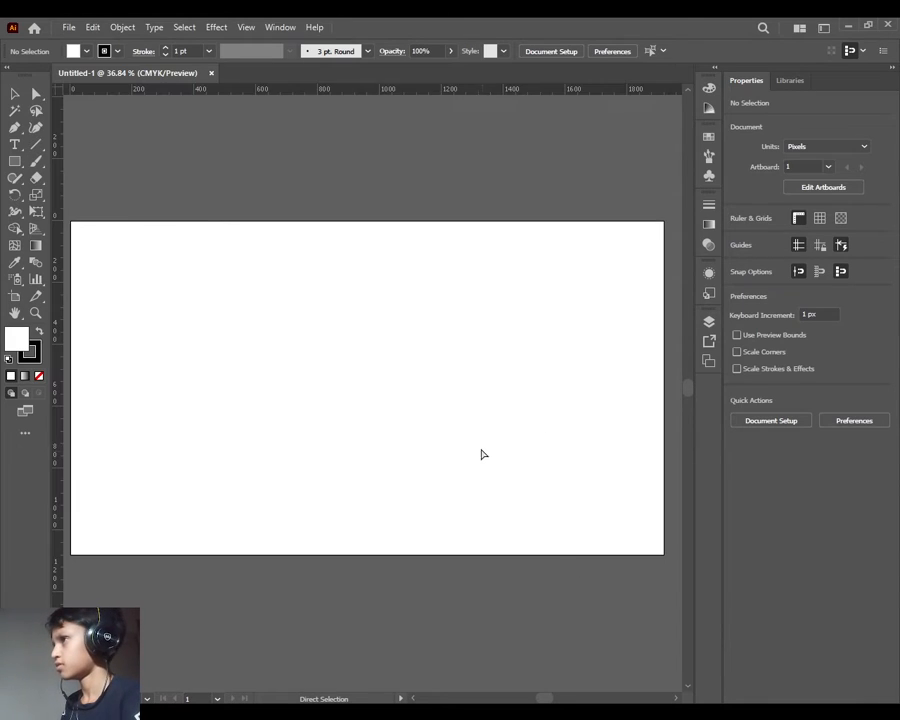
Change the ruler units to centimeters and place vertical guides every 5 cm from 5 to 30 cm.
key(v)
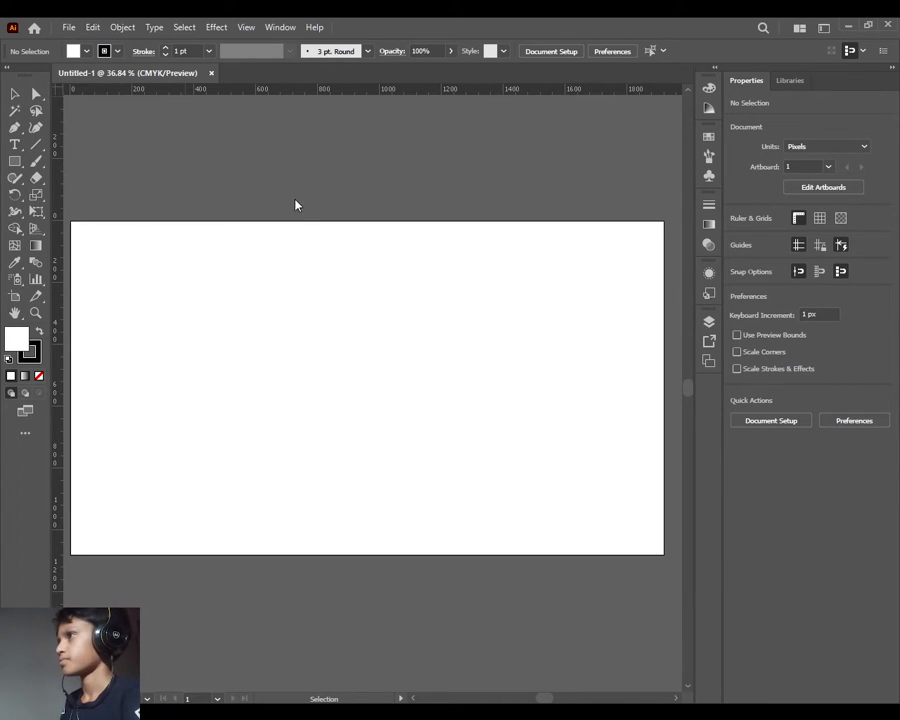
key(ctrl+alt+shift+u)
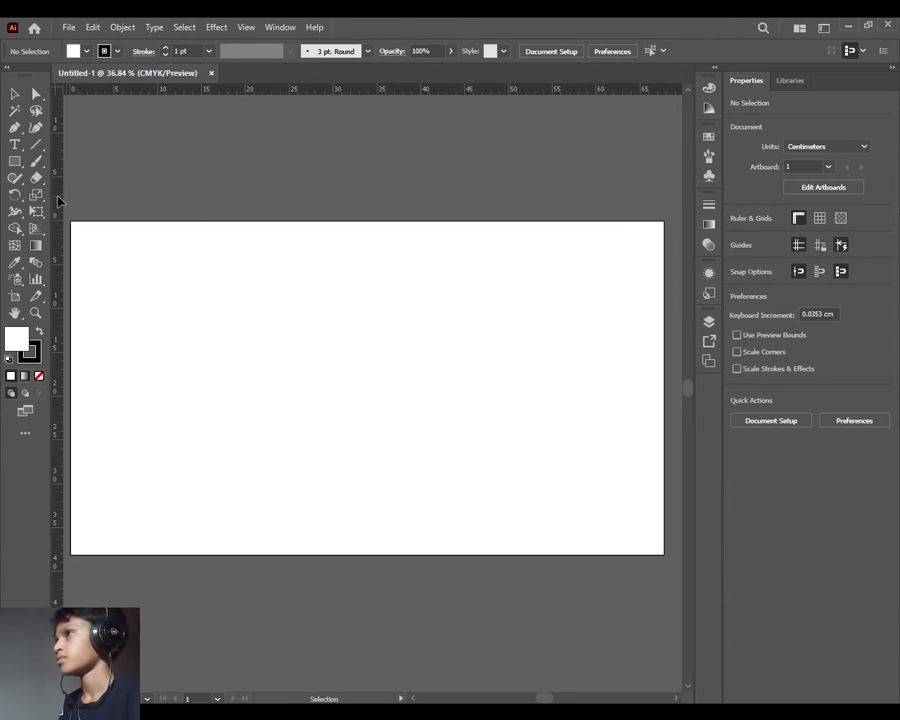
drag(58, 200, 112, 189)
drag(54, 209, 201, 233)
drag(60, 190, 246, 243)
drag(56, 214, 289, 247)
drag(62, 308, 333, 253)
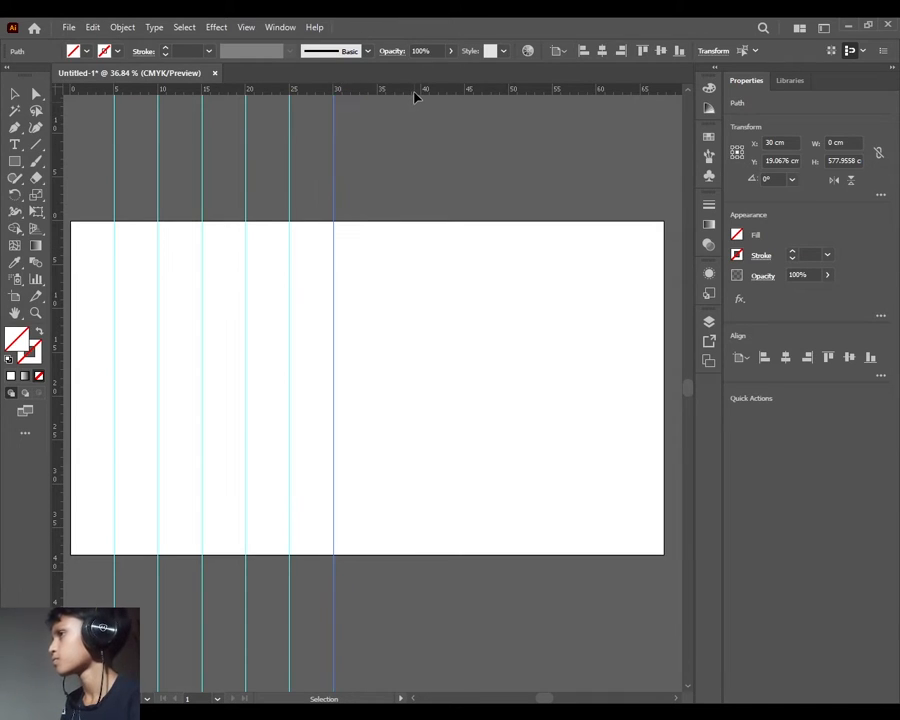
Place horizontal guides every 5 cm from 5 to 30 cm across the artboard.
drag(412, 92, 403, 264)
drag(393, 90, 384, 311)
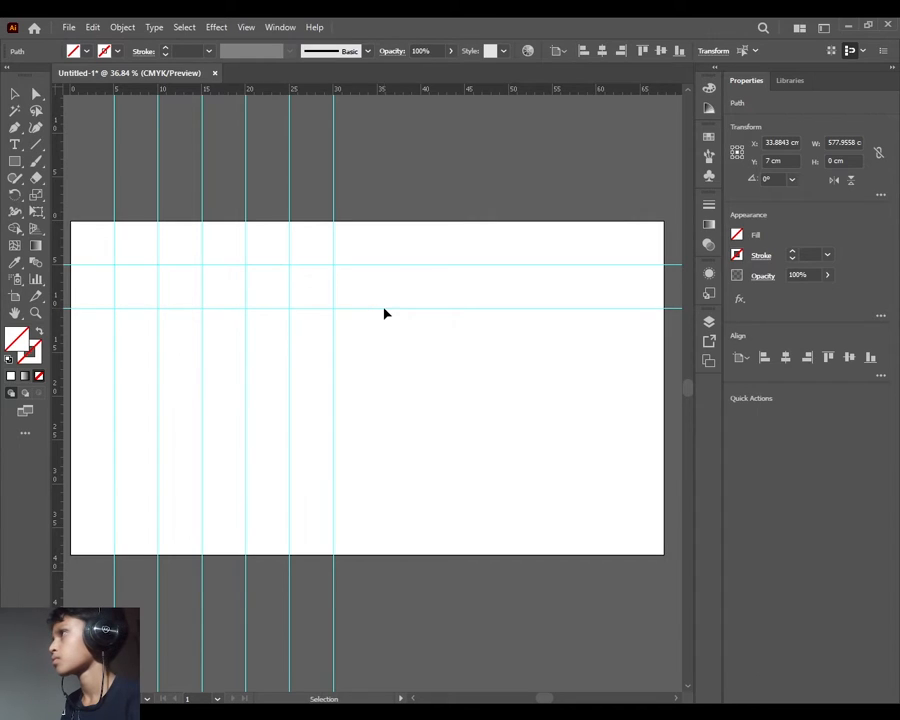
drag(415, 92, 365, 403)
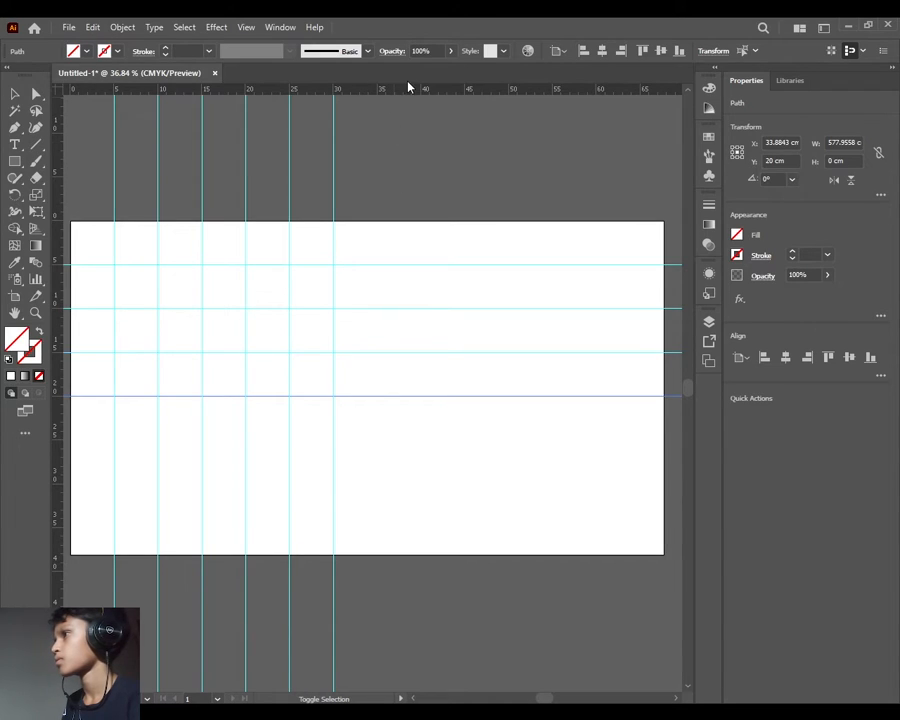
drag(408, 89, 374, 440)
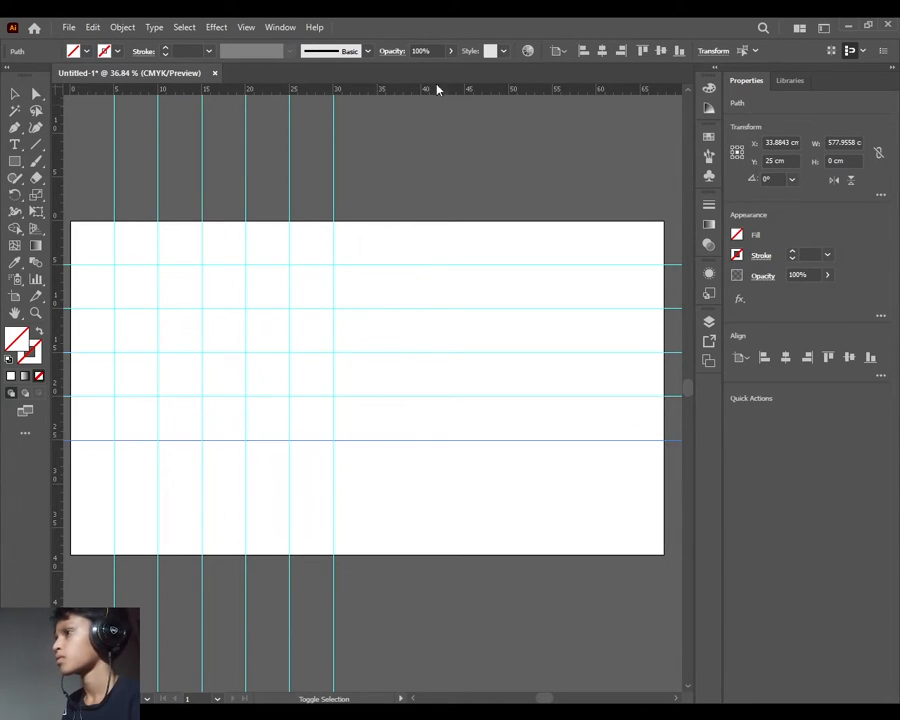
drag(437, 89, 483, 524)
click(487, 493)
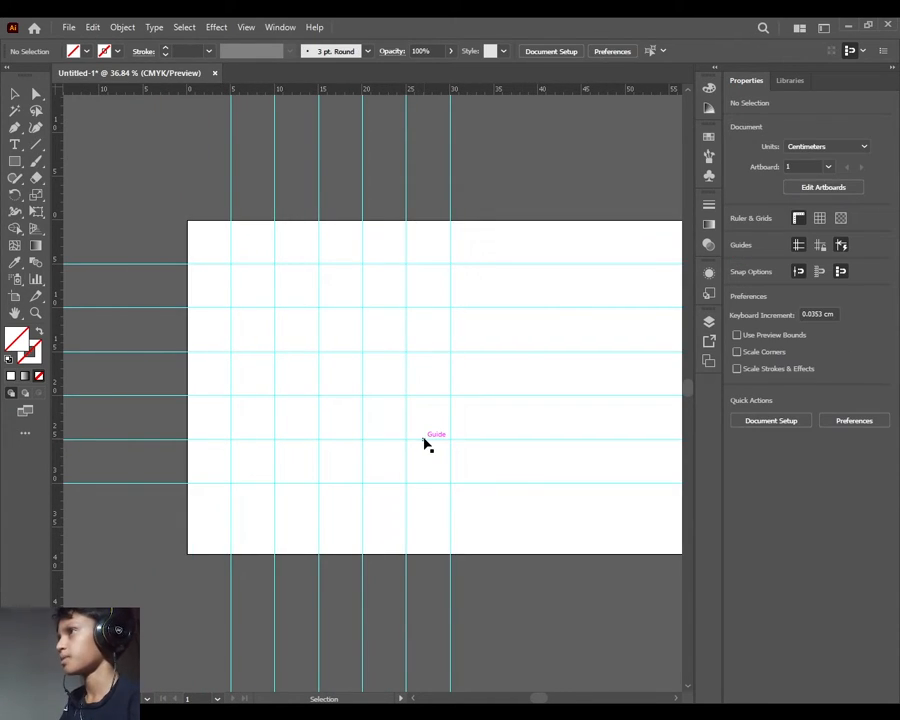
Draw an open U-shaped Pen path from X 10, Y 10 cm to X 25, Y 20 cm, with rounded bottom corners ending on the 30 cm guide.
click(15, 127)
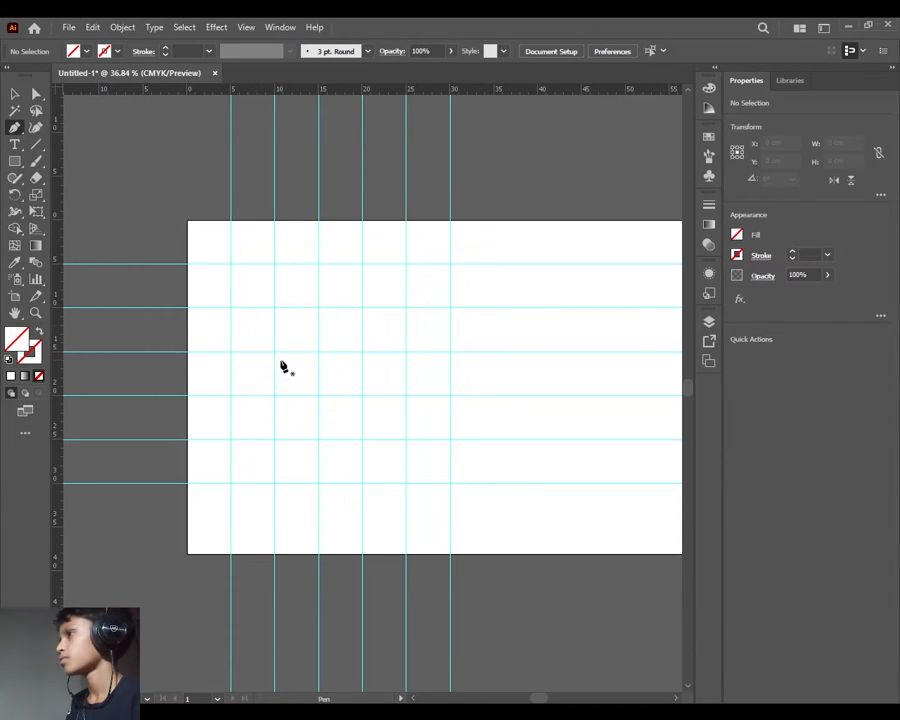
click(274, 308)
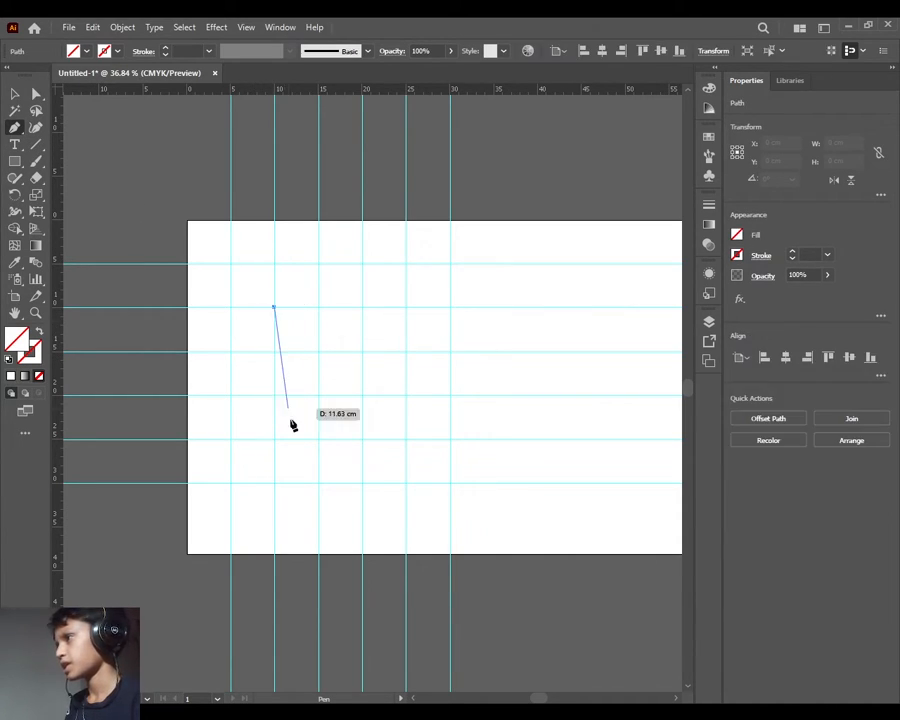
click(274, 439)
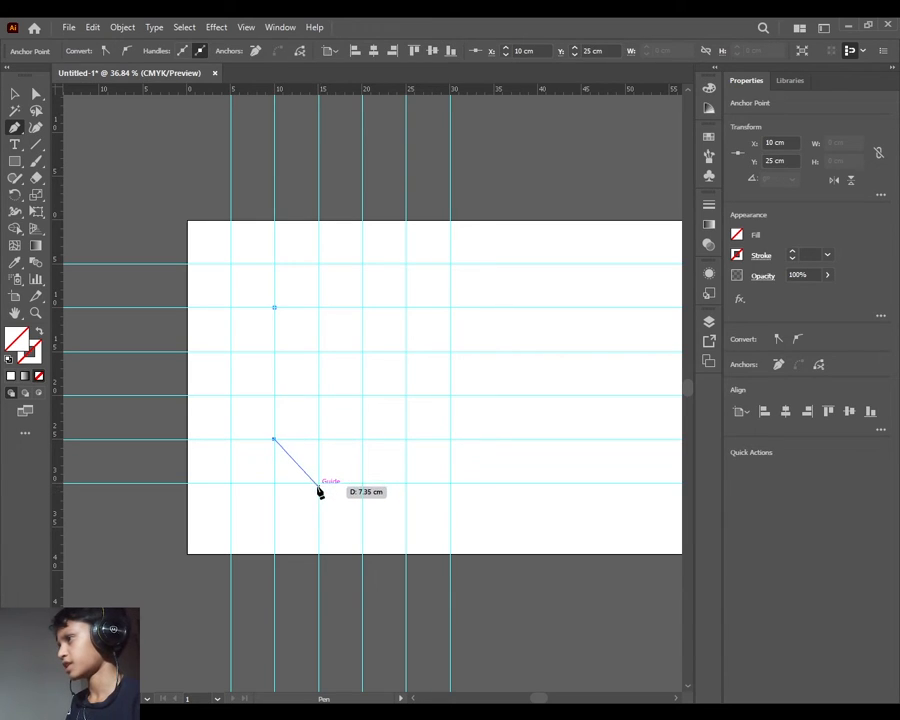
drag(319, 484, 362, 483)
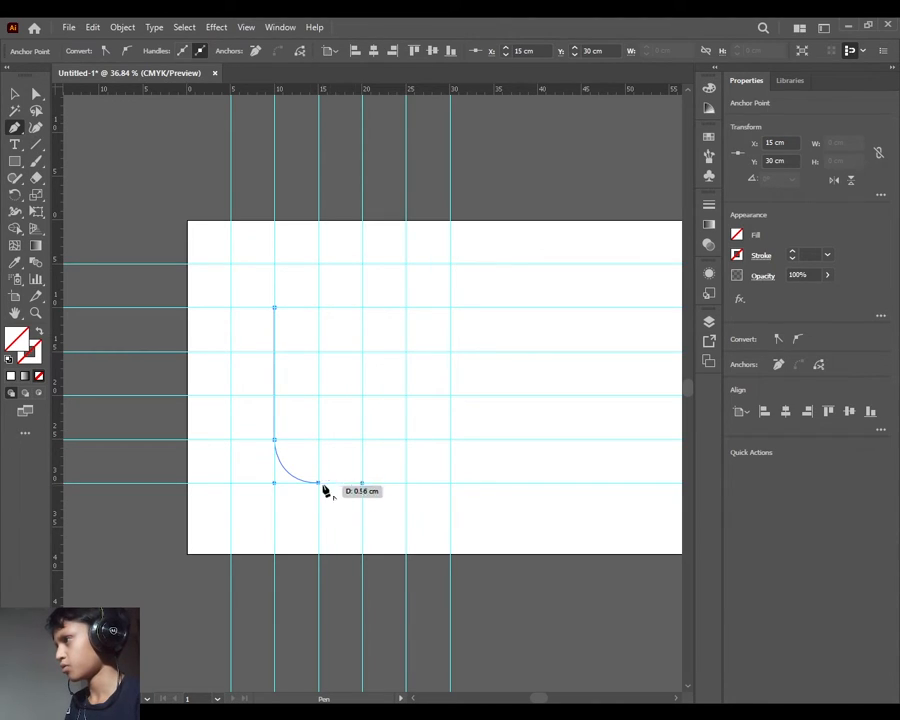
click(362, 484)
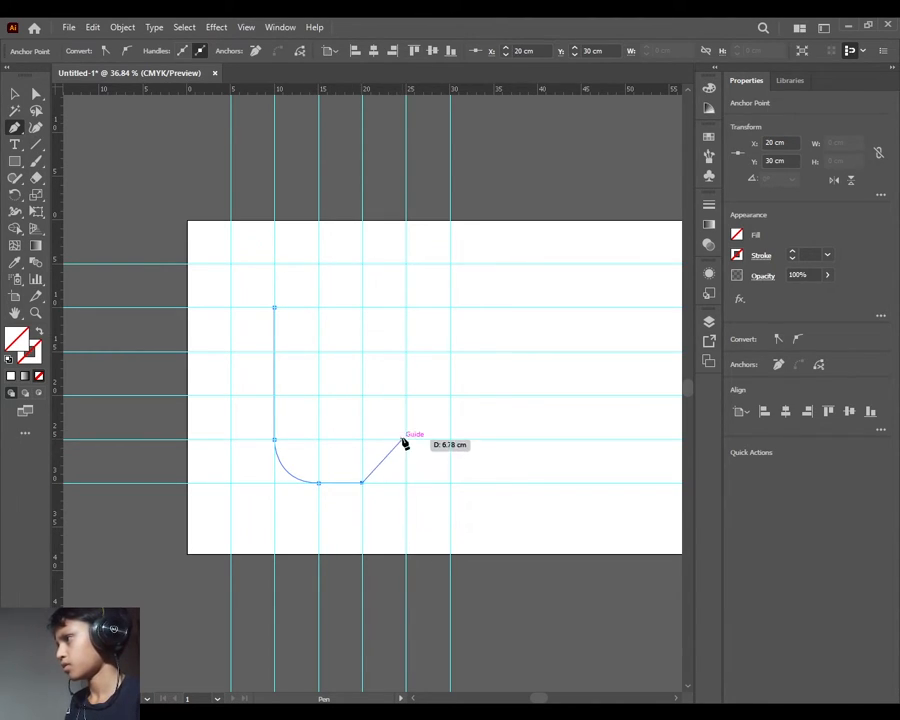
drag(407, 440, 406, 396)
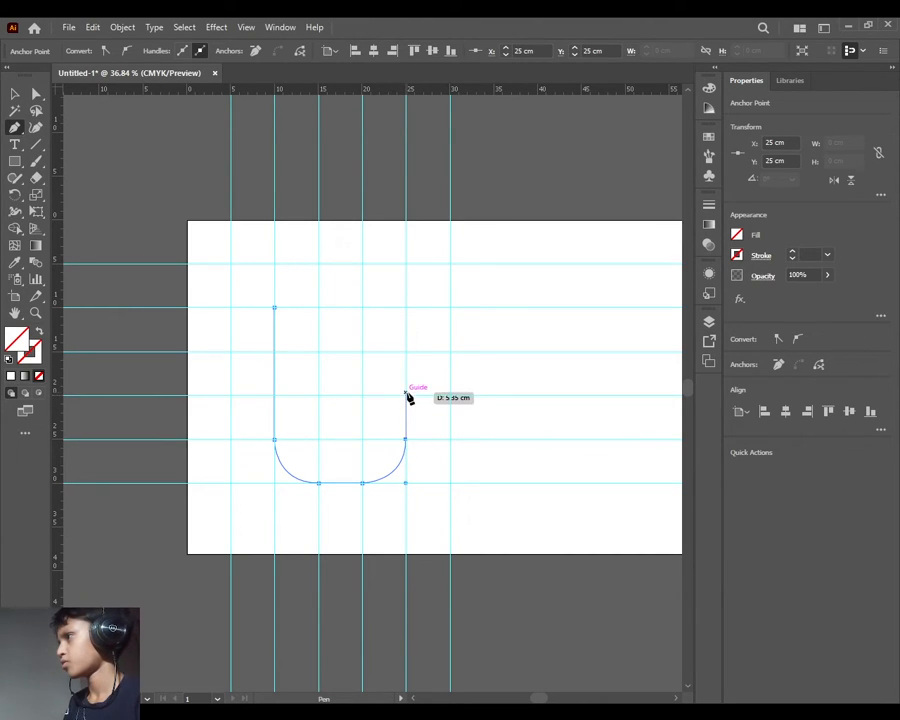
drag(406, 396, 386, 378)
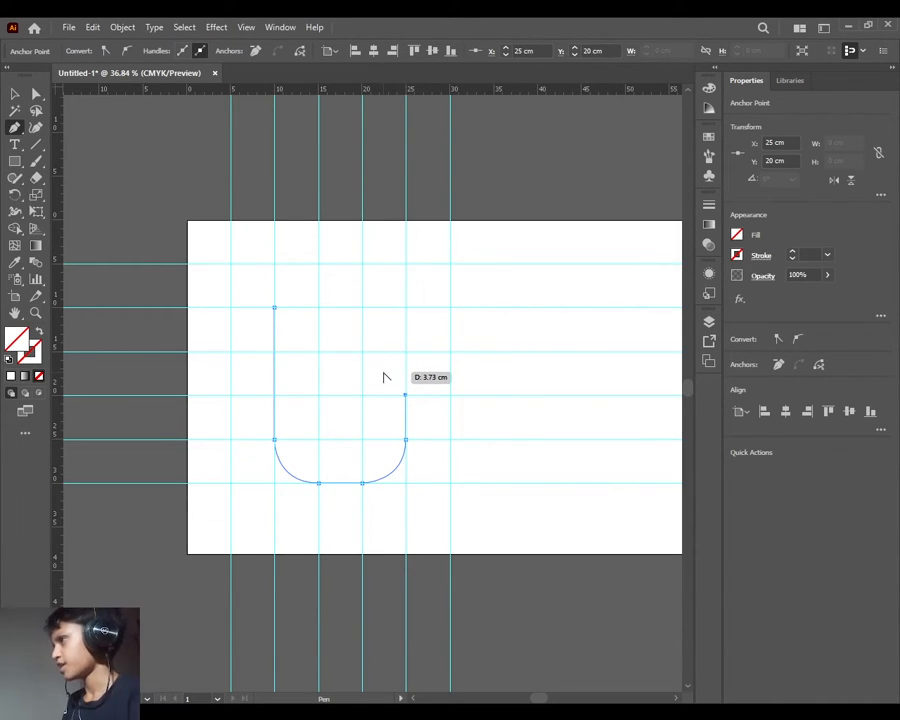
scroll(384, 377, up, 5)
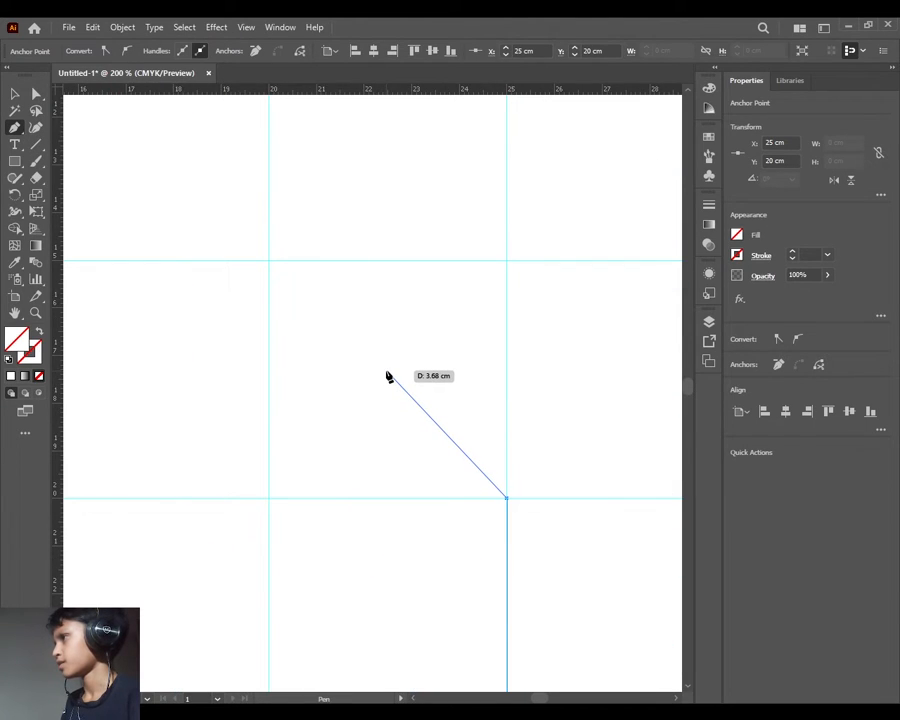
drag(383, 371, 271, 376)
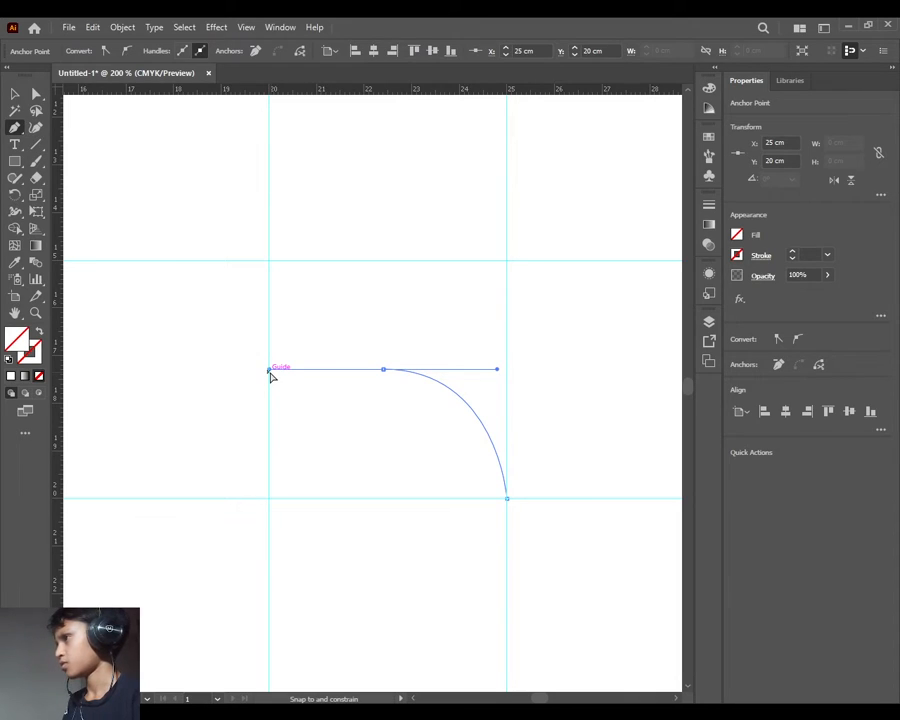
mouse_move(271, 370)
mouse_down()
mouse_move(287, 368)
mouse_move(263, 370)
mouse_move(279, 372)
mouse_up()
key(ctrl+z)
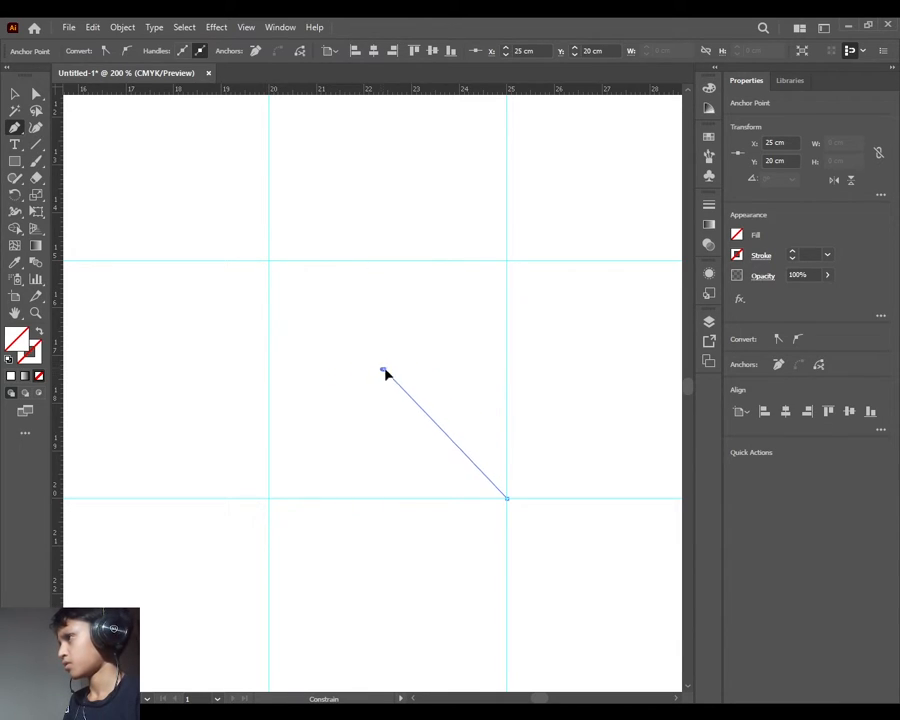
drag(384, 370, 267, 366)
key(ctrl+z)
Curve the path inward to a notch tip at about X 22.5, Y 17.3 cm and remove the tip's outgoing handle.
scroll(273, 376, down, 1)
scroll(273, 376, up, 3)
scroll(273, 373, down, 3)
scroll(269, 360, up, 1)
scroll(270, 360, up, 3)
scroll(272, 377, down, 3)
scroll(272, 377, down, 1)
scroll(272, 377, down, 1)
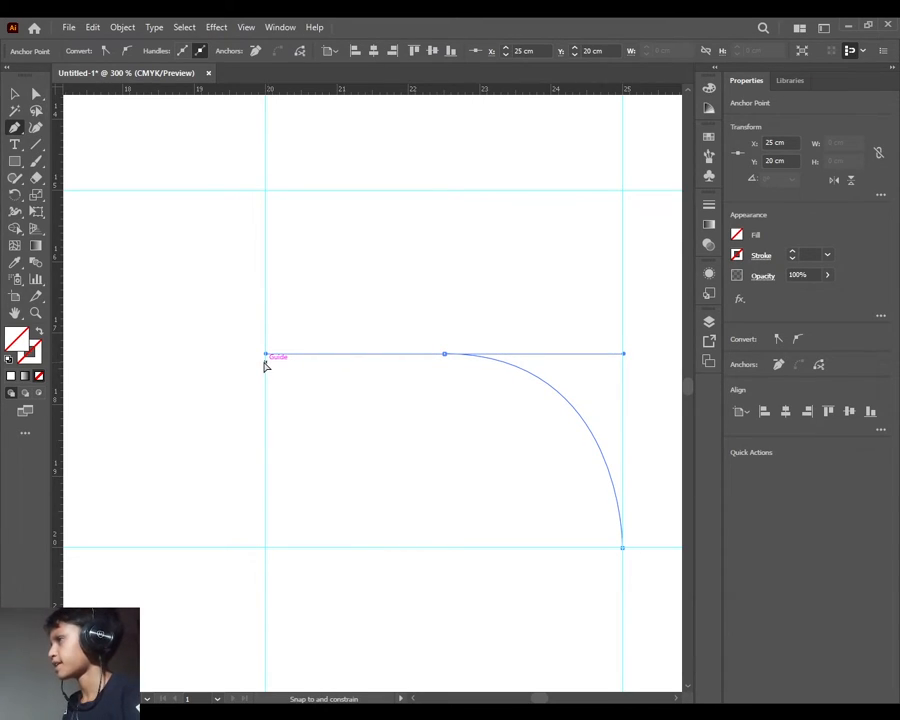
drag(267, 366, 265, 362)
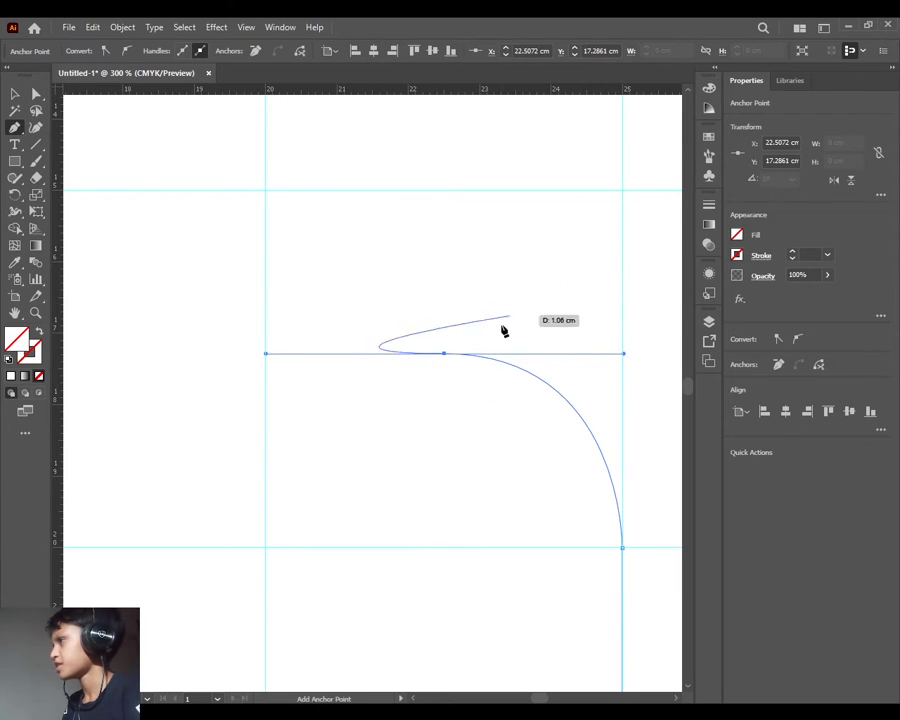
click(446, 355)
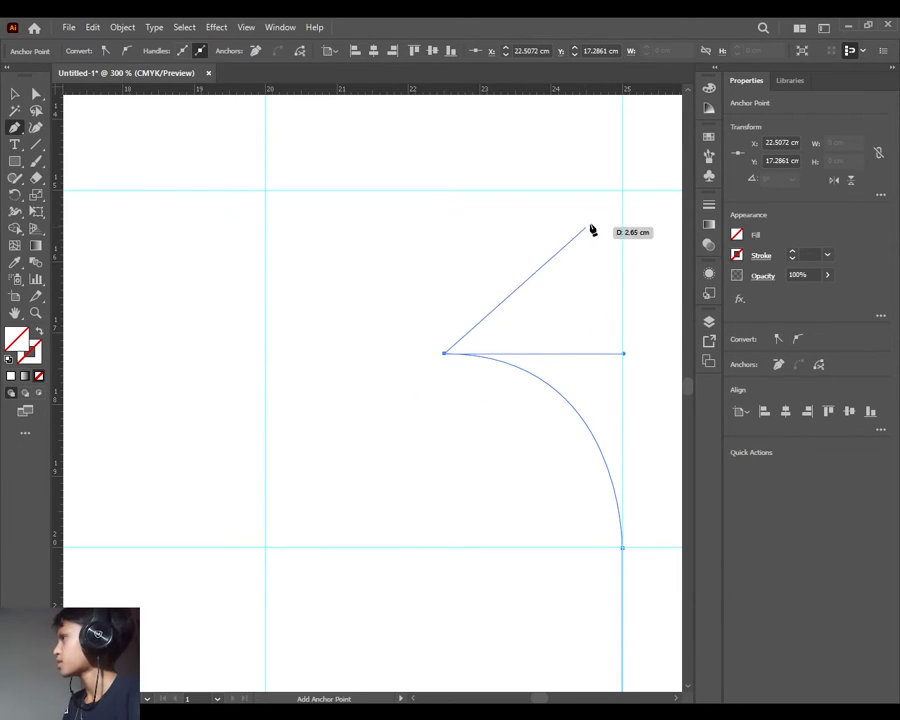
Add a curved segment from the notch tip to the guide intersection at X 25, Y 15 cm.
scroll(620, 196, down, 2)
scroll(620, 195, down, 7)
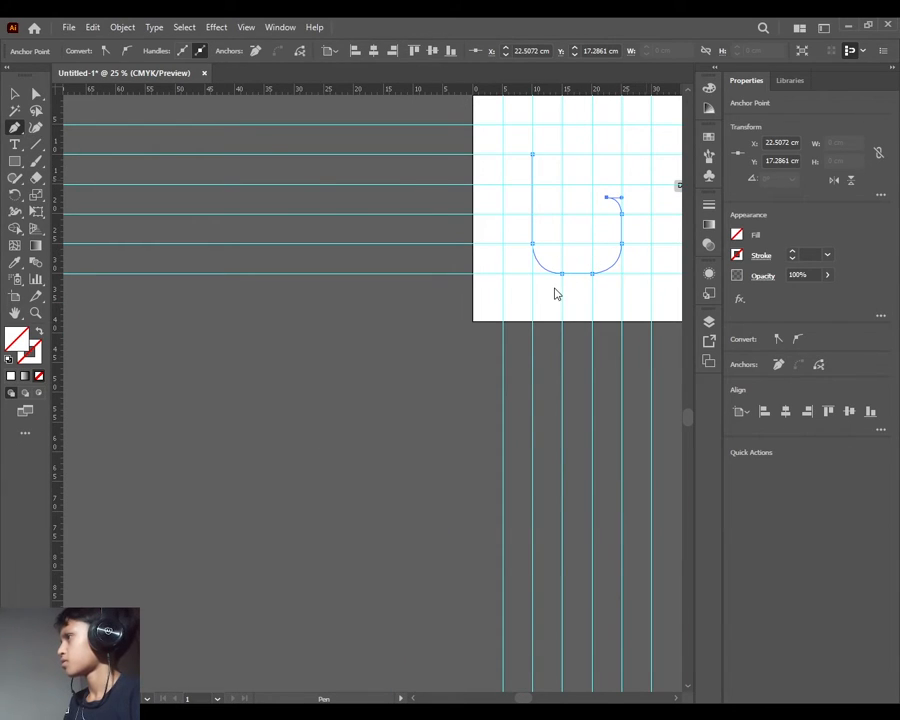
click(542, 338)
key(ctrl+z)
drag(650, 162, 584, 322)
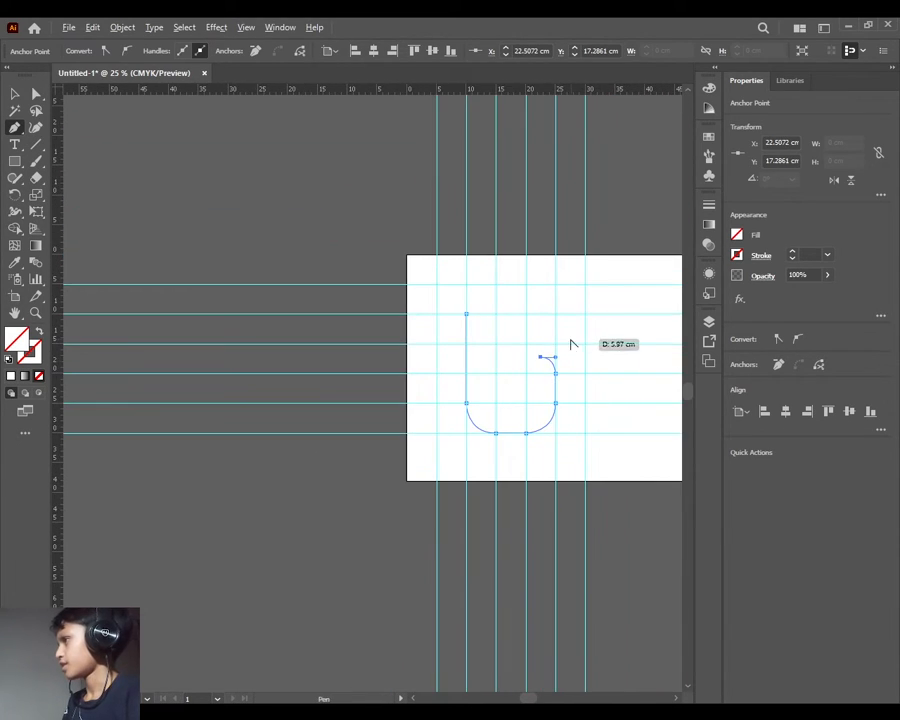
scroll(571, 344, up, 5)
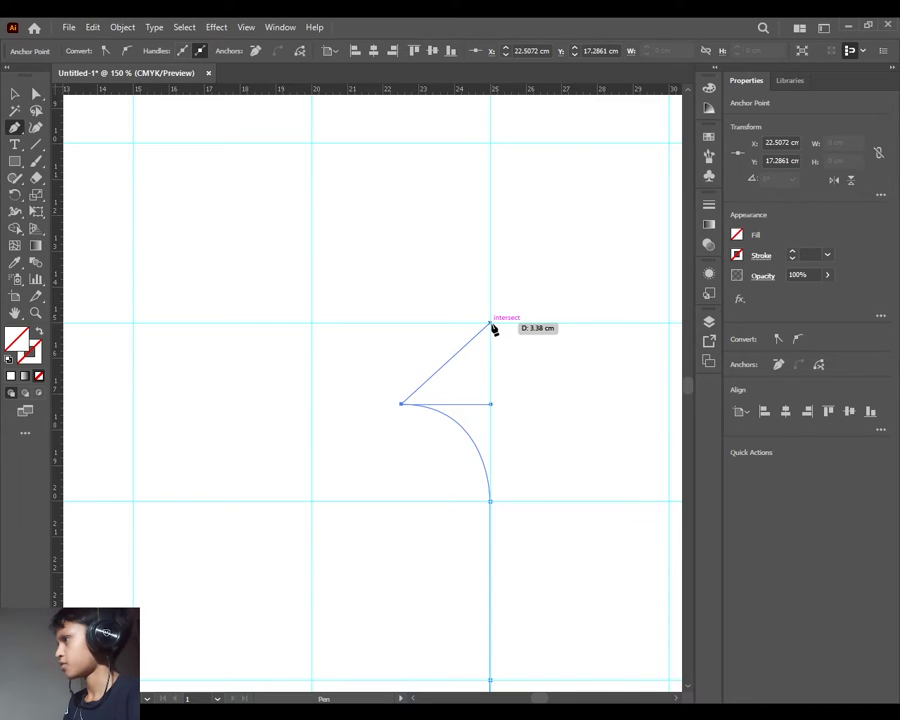
drag(490, 323, 488, 246)
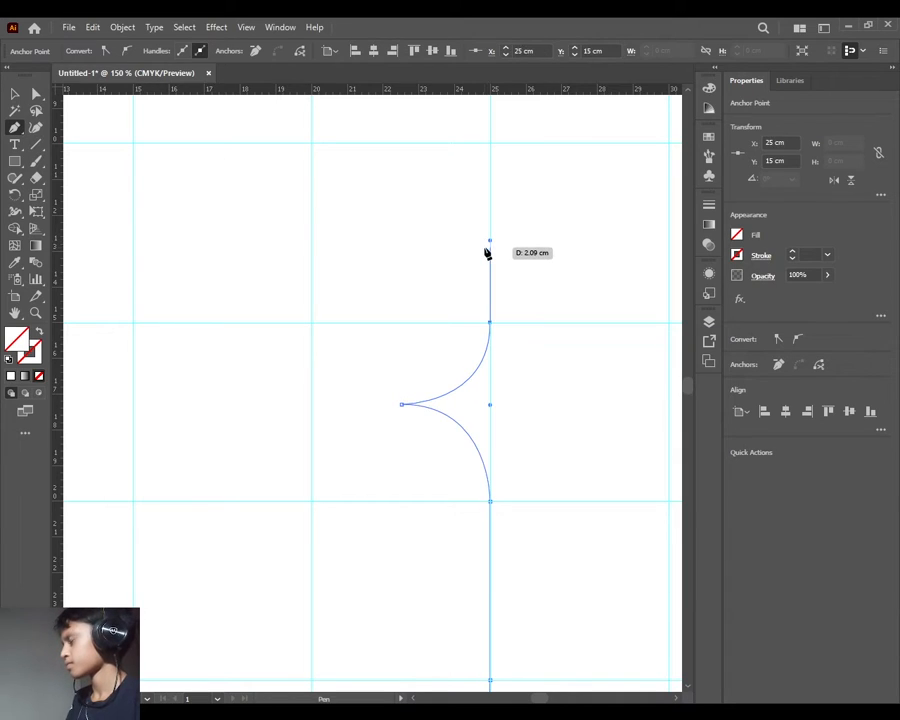
Remove the outgoing handle of the last anchor and extend the path straight up to about X 25, Y 10 cm.
scroll(486, 252, up, 1)
scroll(484, 256, down, 8)
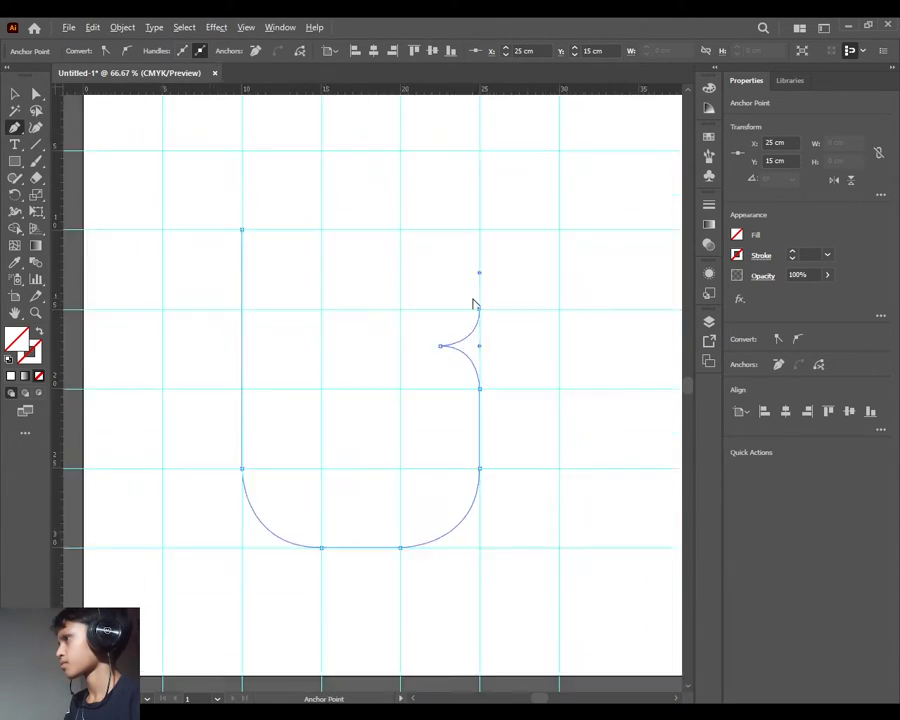
scroll(478, 288, up, 3)
scroll(466, 296, up, 1)
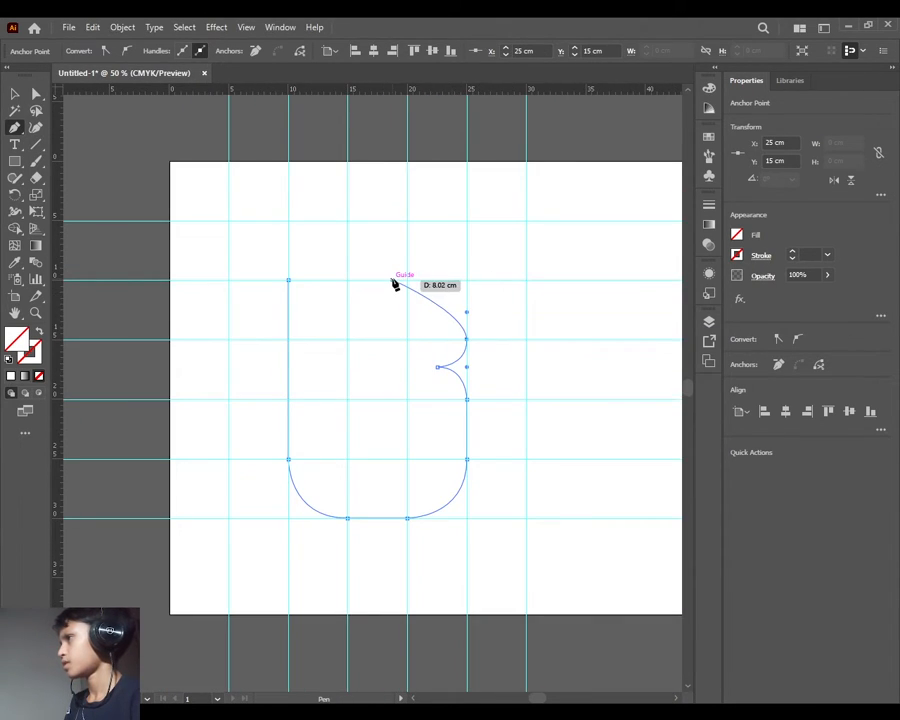
click(467, 339)
click(467, 281)
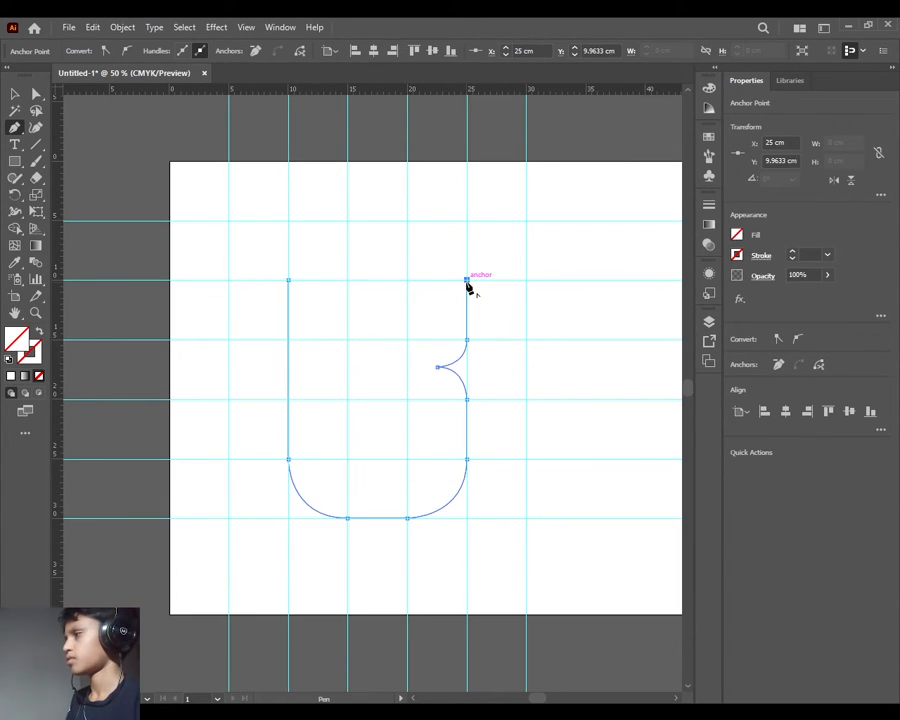
Curve the path to X 20, Y 5 cm, run it straight to X 15 cm, and close it with a rounded corner at the starting anchor.
click(407, 221)
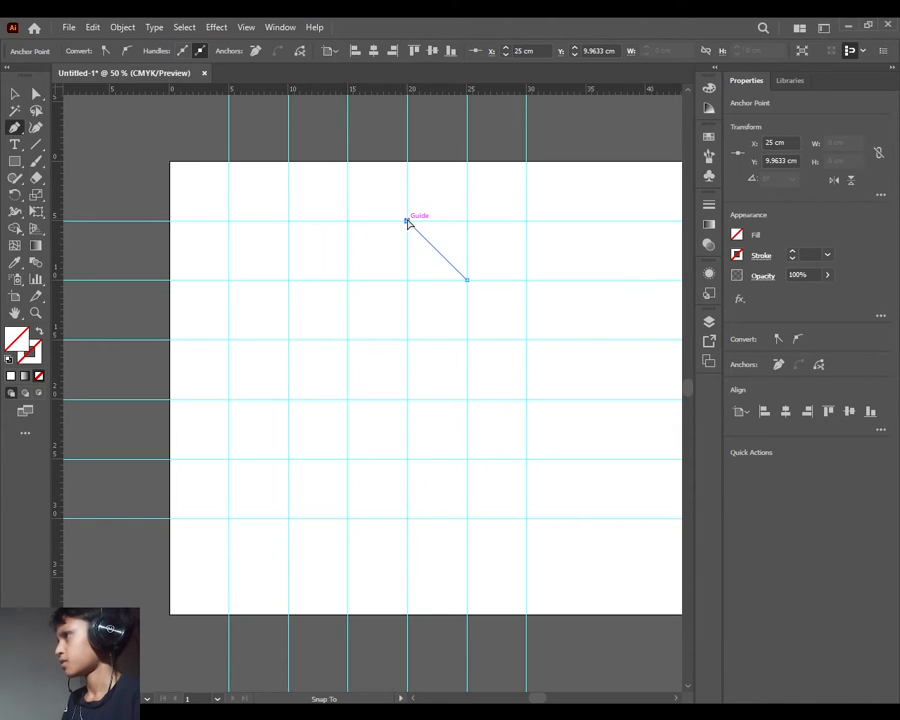
drag(408, 223, 355, 229)
shift+click(361, 229)
key(ctrl+z)
key(ctrl+z)
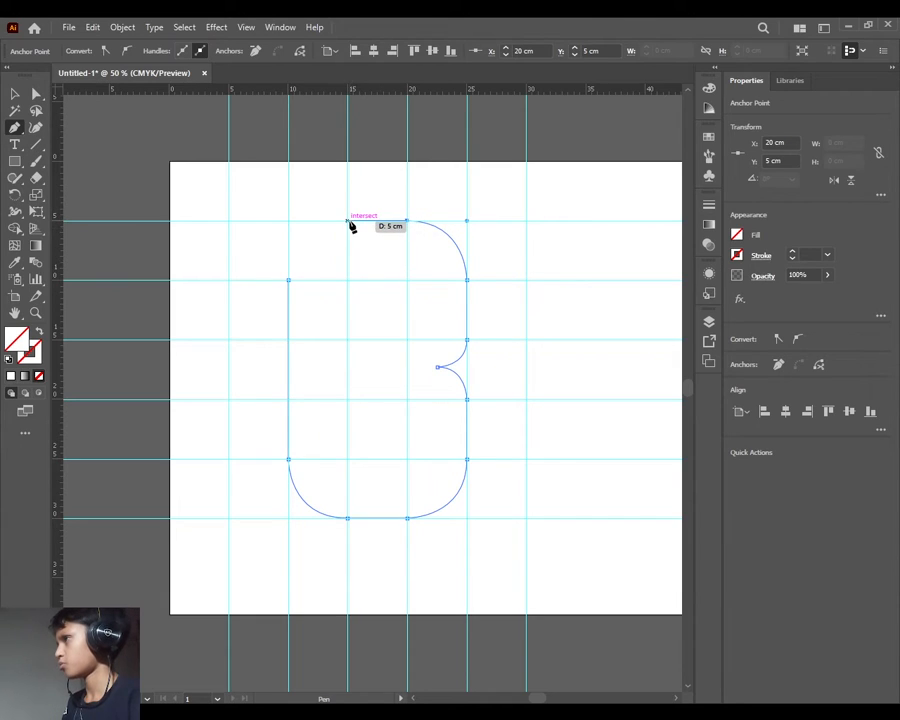
click(347, 221)
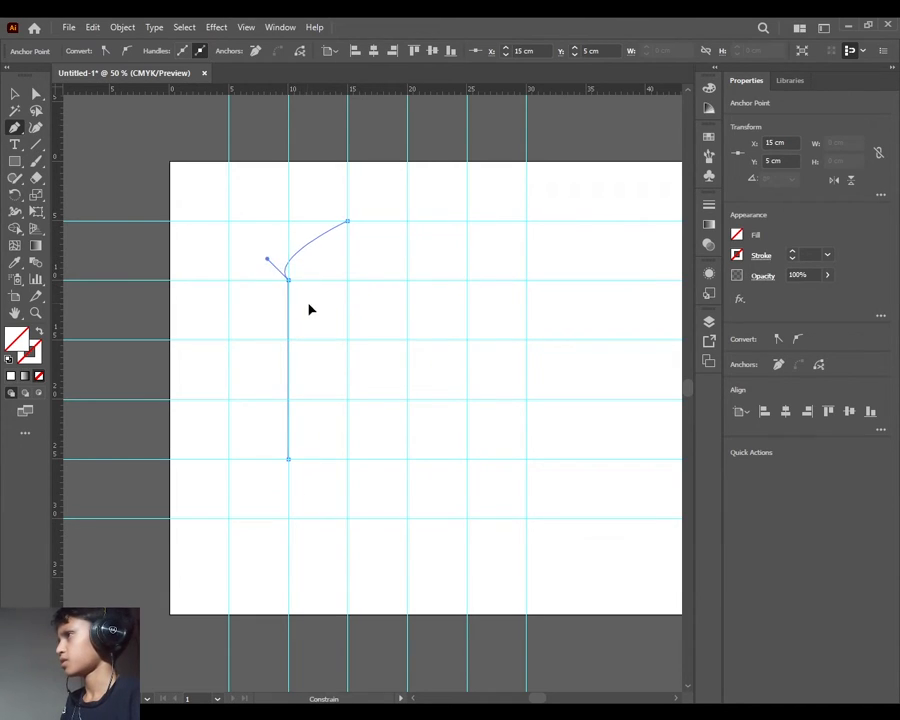
drag(290, 281, 305, 278)
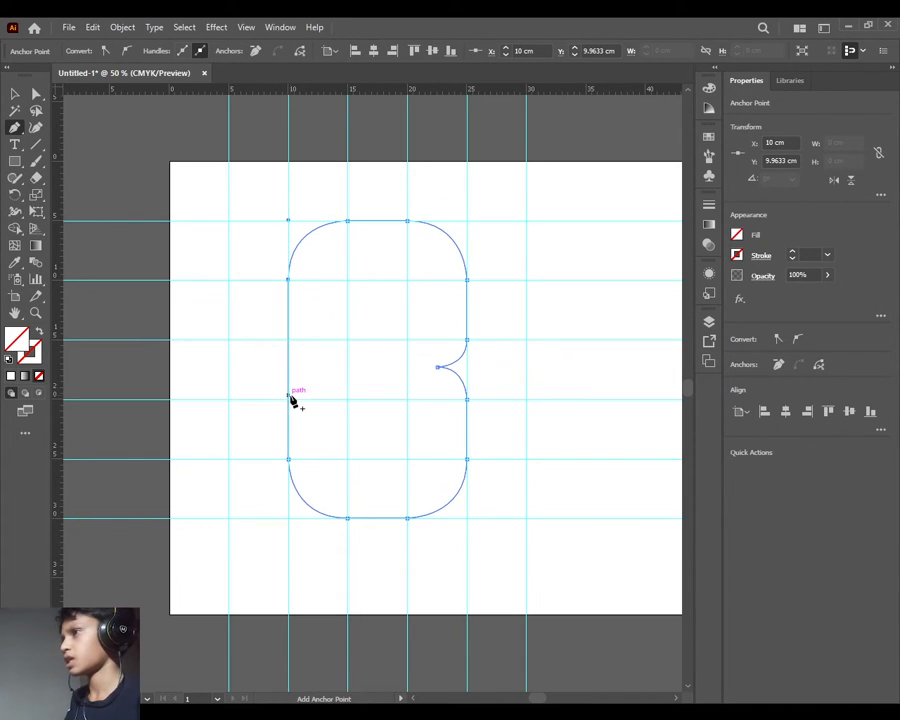
Give the closed outline a 1 pt black stroke with no fill and deselect it.
key(v)
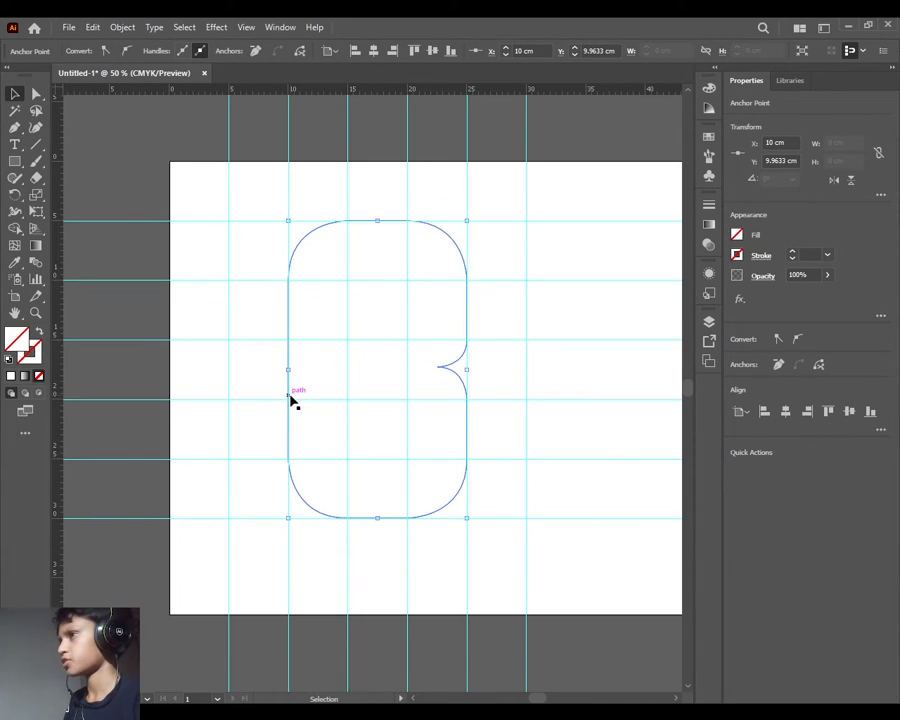
click(545, 110)
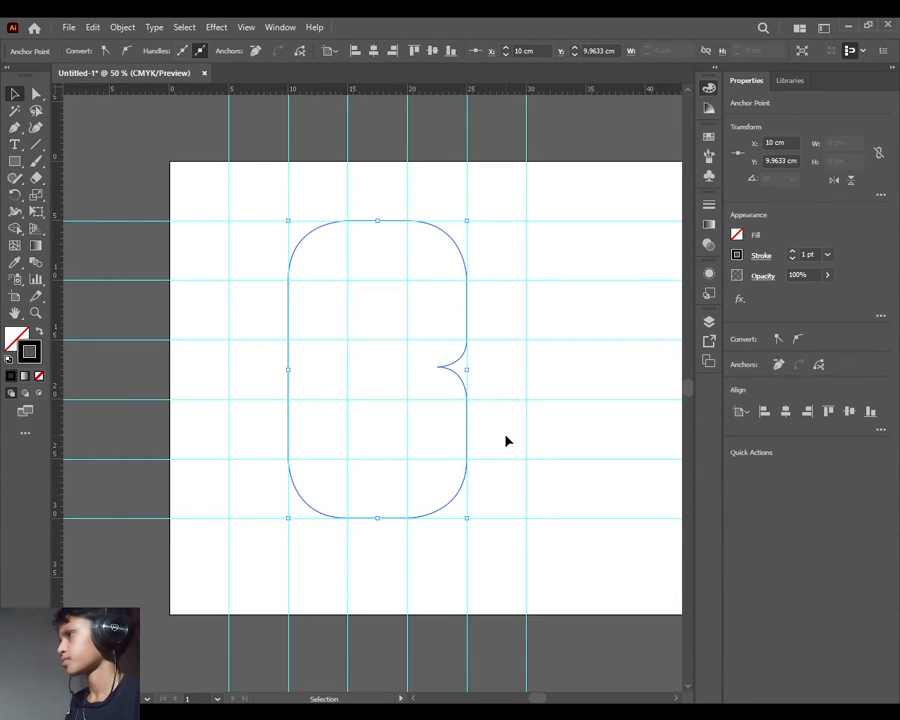
click(440, 569)
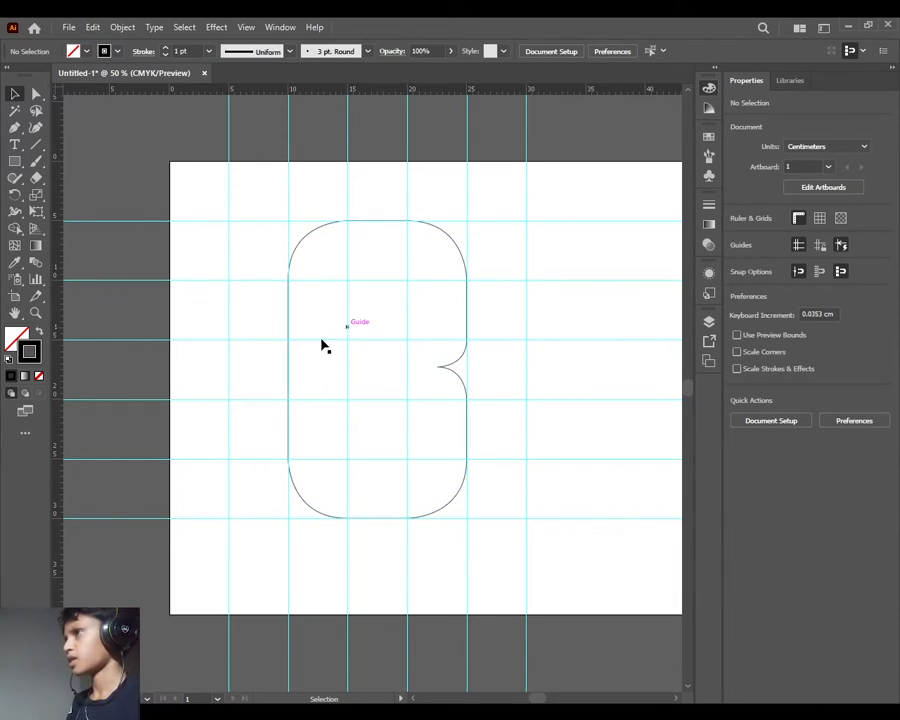
Draw a closed D-shaped upper counter with its straight side at X 15 cm from Y 10 to 15 cm and its curve bulging to X 20 cm.
click(13, 128)
scroll(377, 316, up, 3)
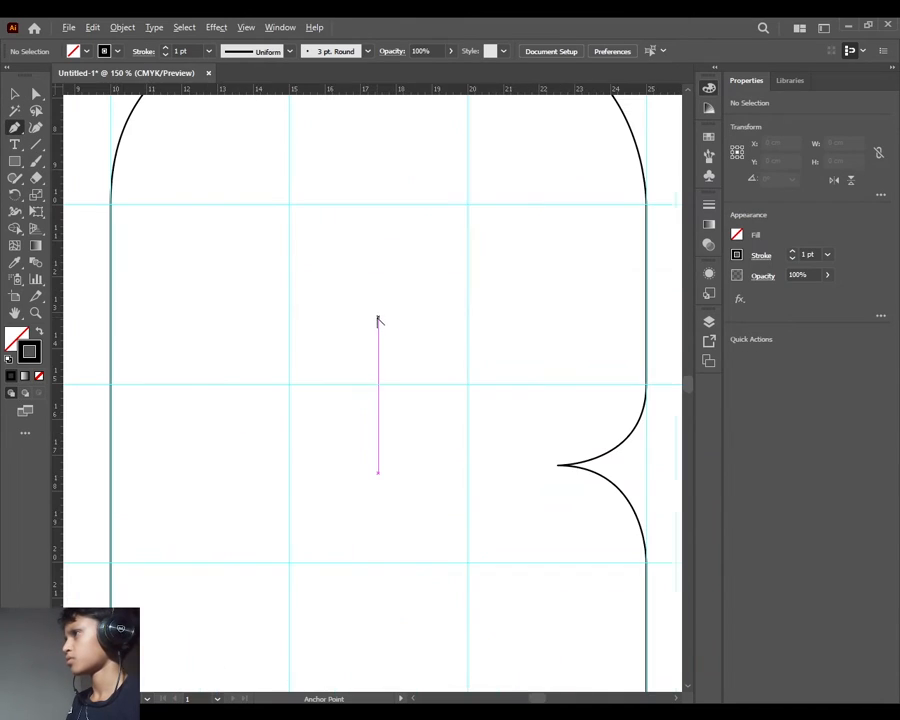
click(289, 205)
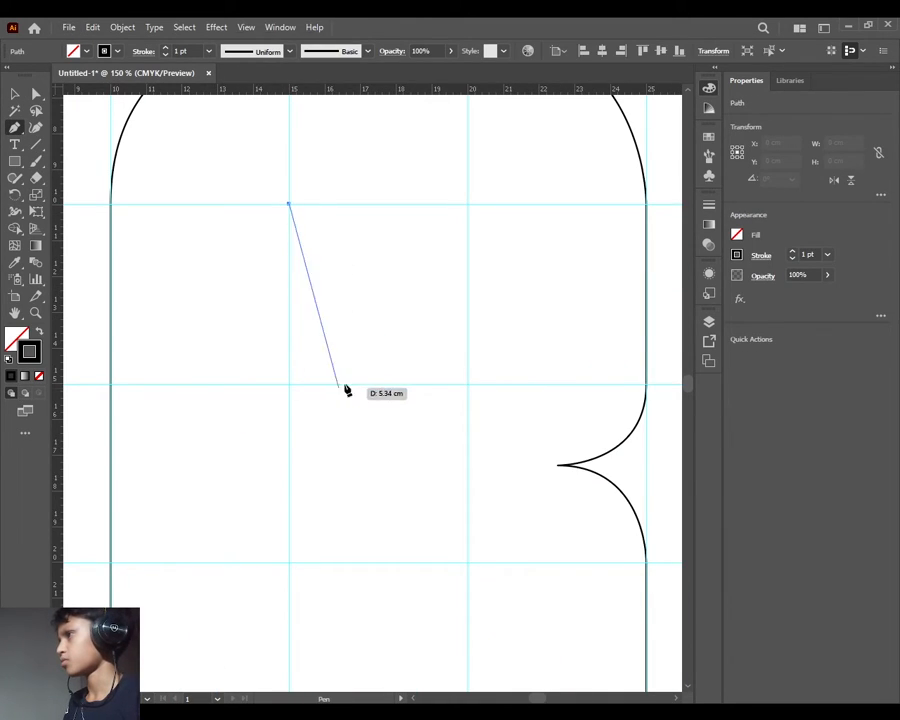
click(289, 384)
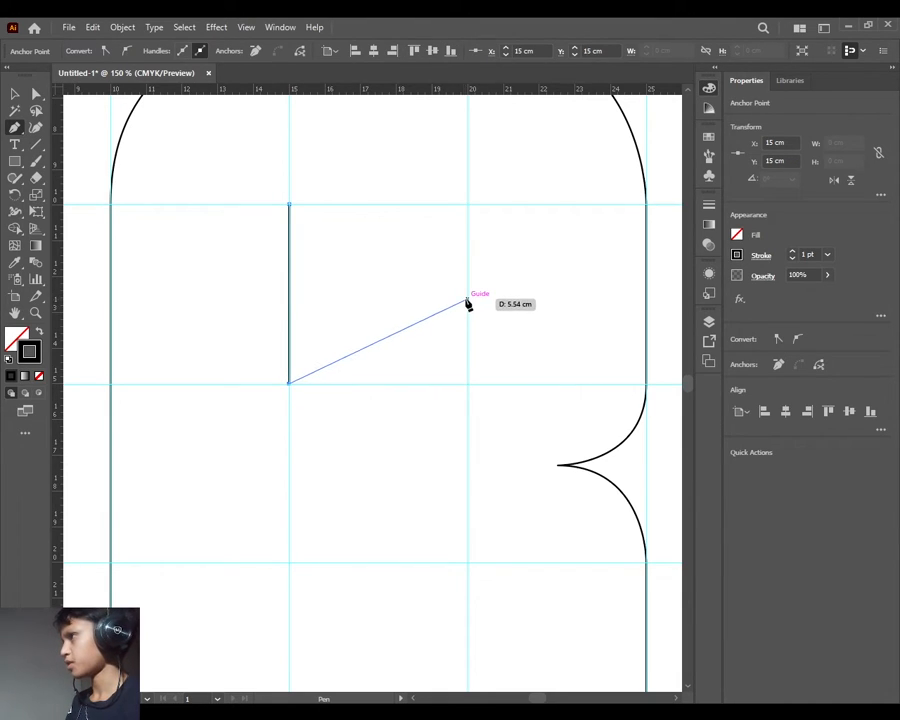
drag(469, 294, 472, 209)
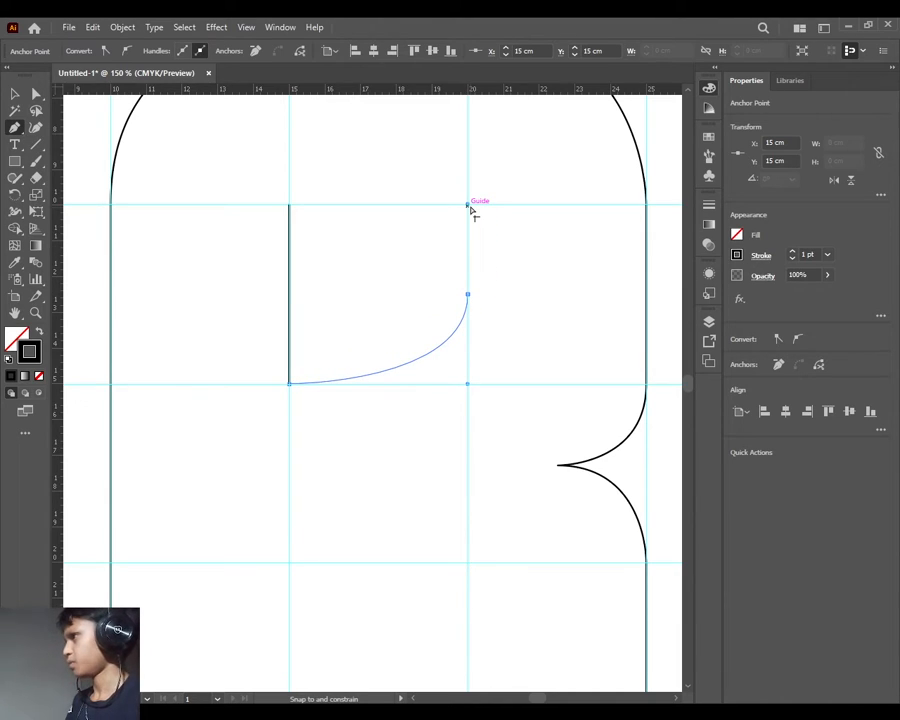
click(289, 205)
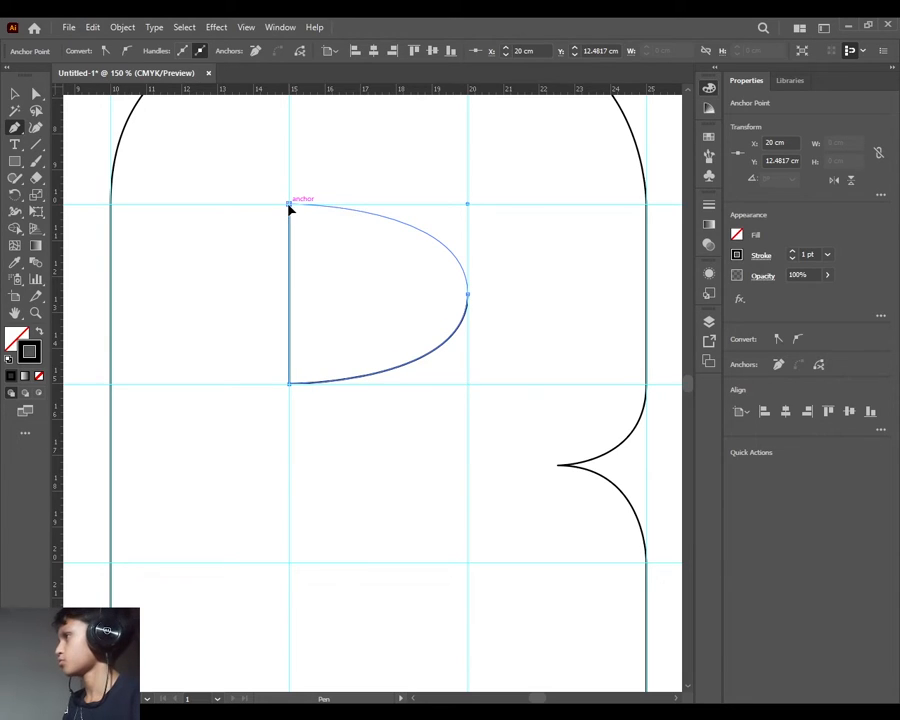
Draw a matching closed D-shaped lower counter with its straight side at X 15 cm from Y 20 to 25 cm, bulging to X 20 cm.
scroll(340, 540, down, 4)
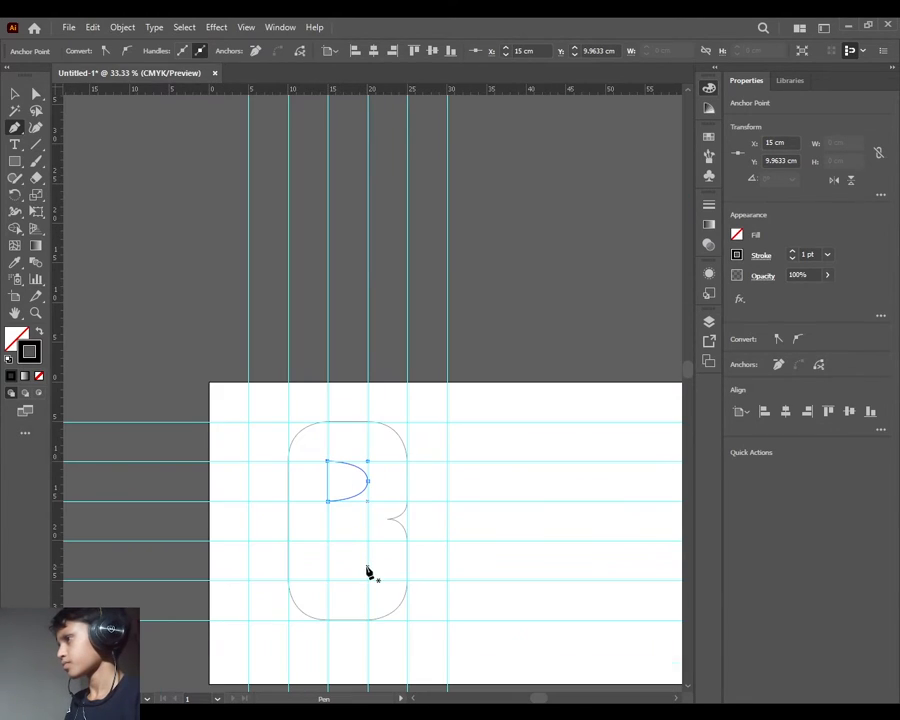
click(340, 591)
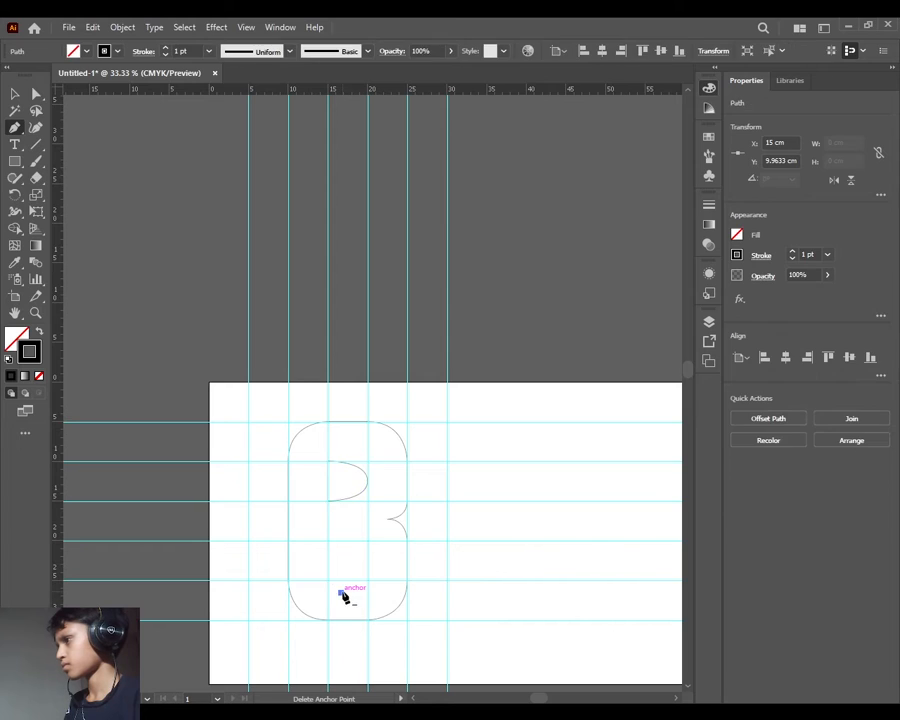
key(ctrl+z)
drag(351, 606, 355, 541)
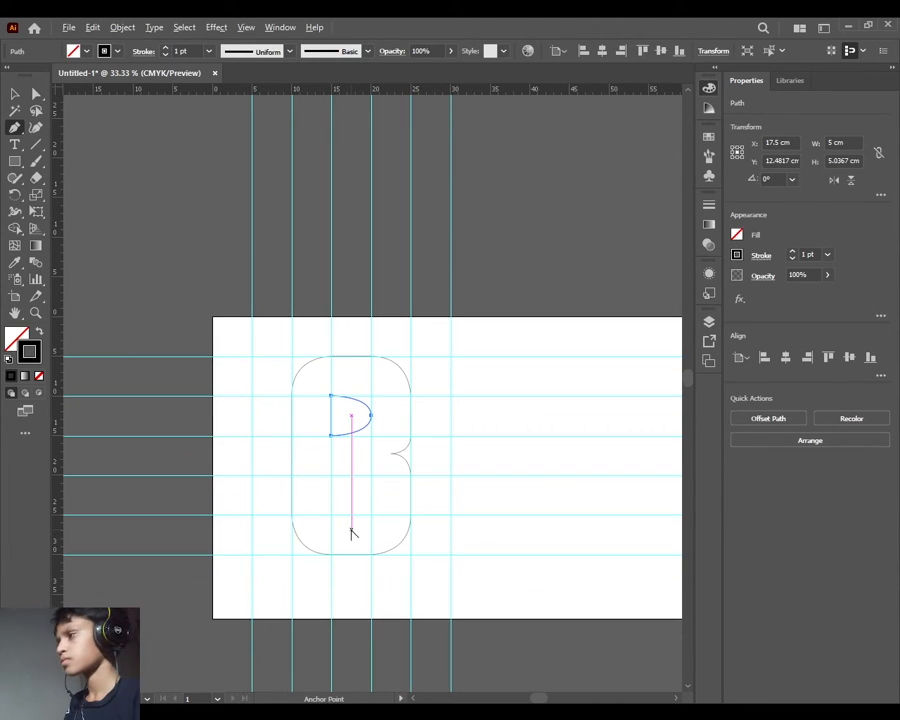
scroll(360, 497, up, 1)
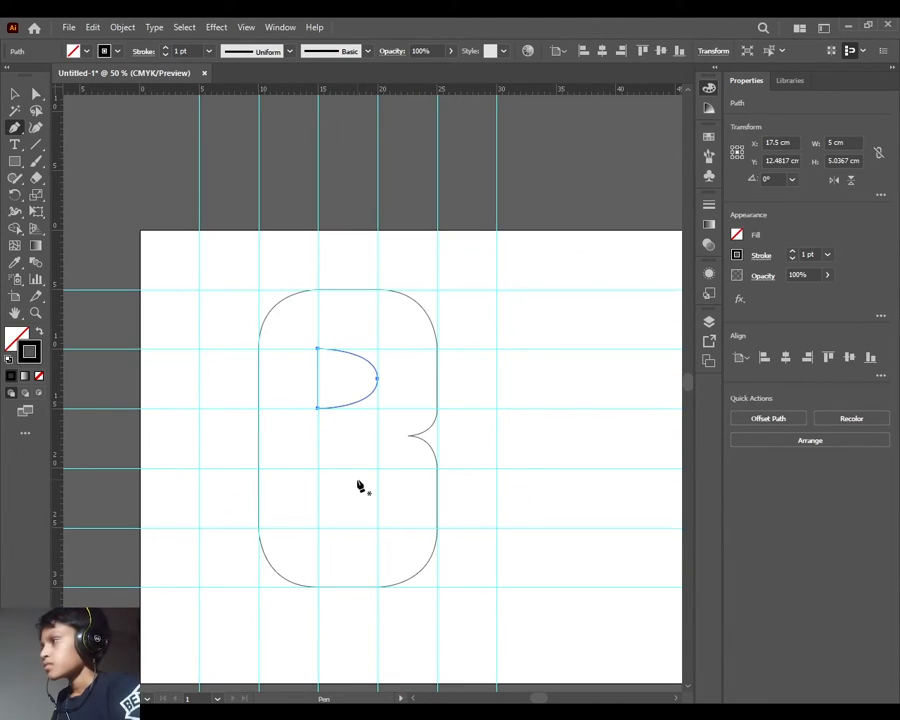
click(317, 468)
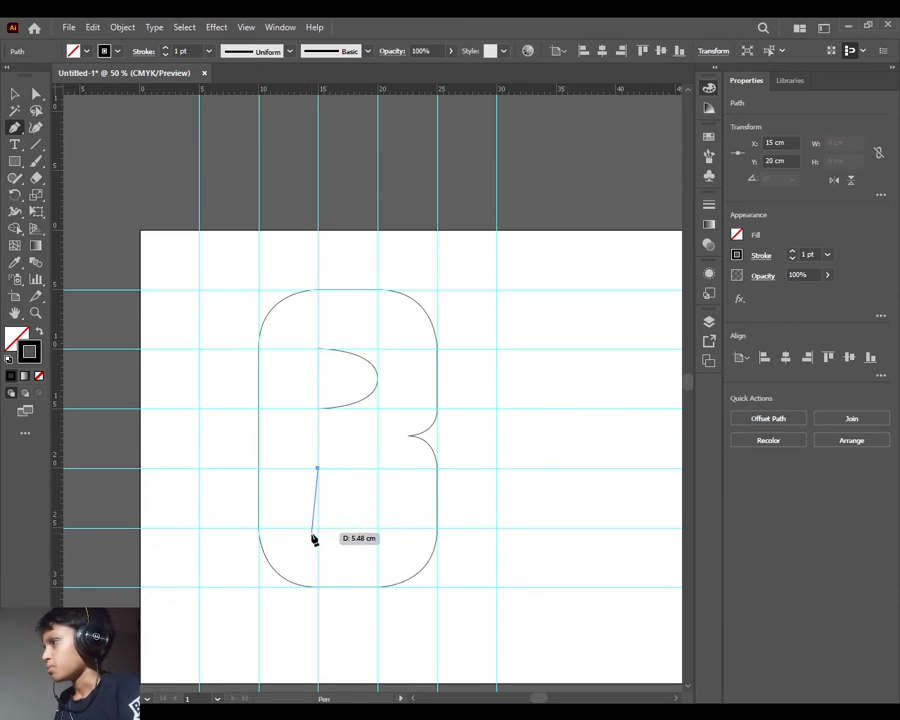
click(317, 527)
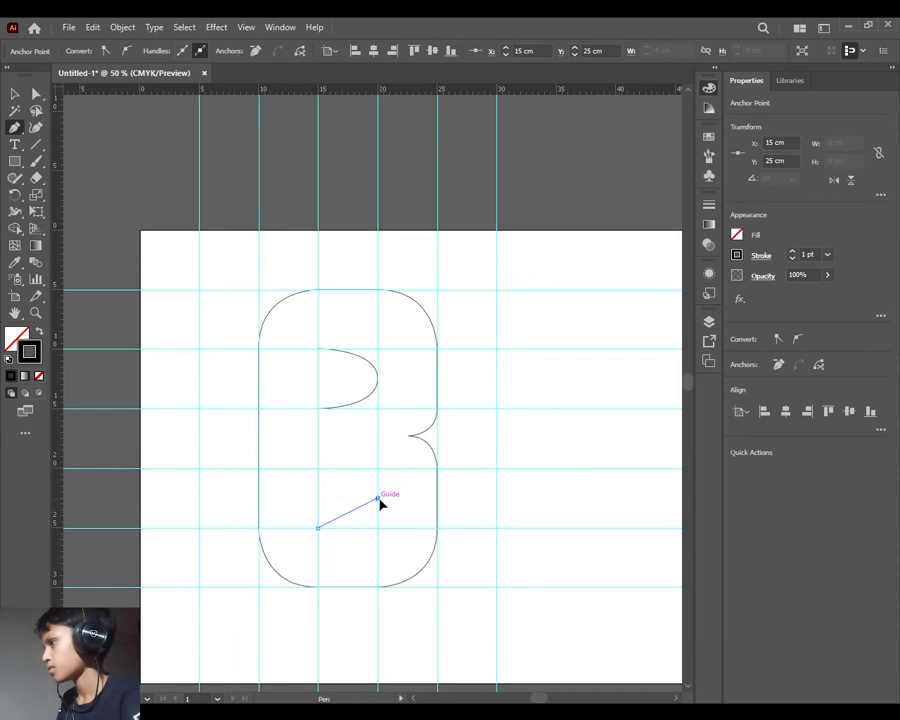
drag(378, 497, 377, 464)
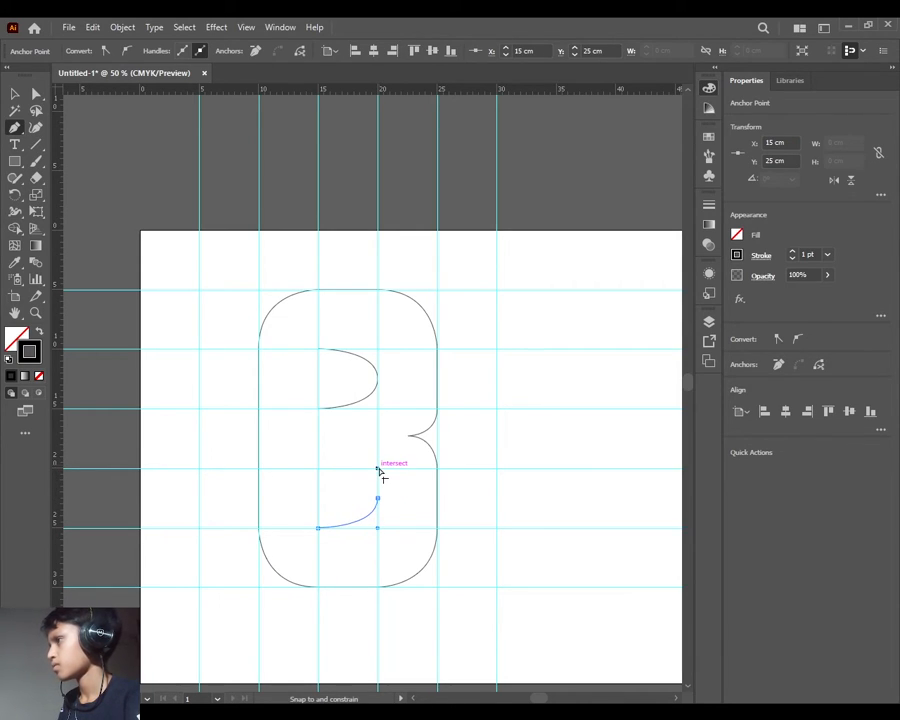
click(318, 469)
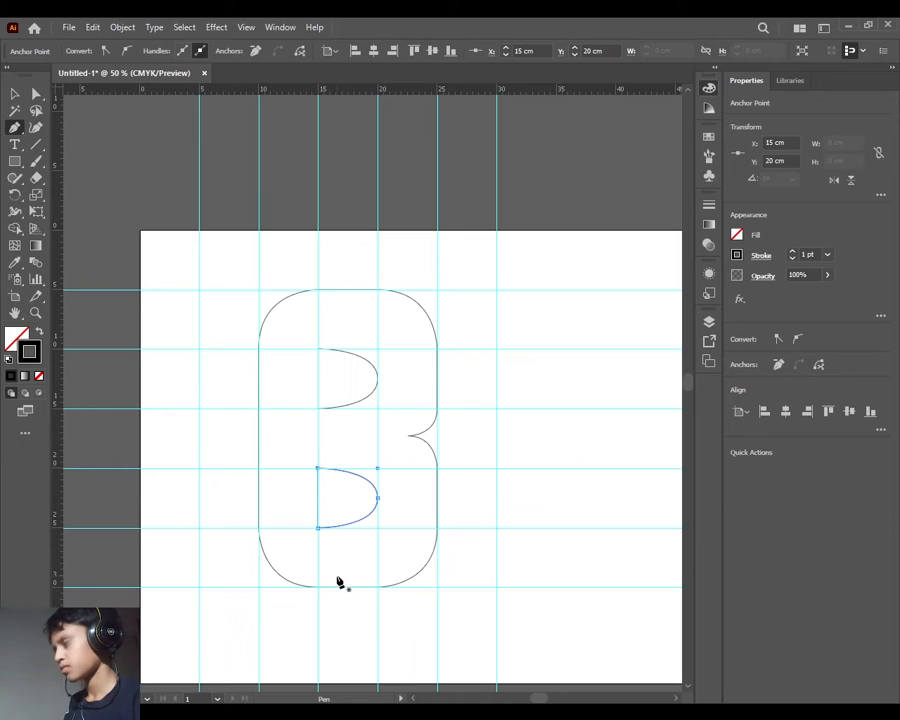
key(v)
click(476, 514)
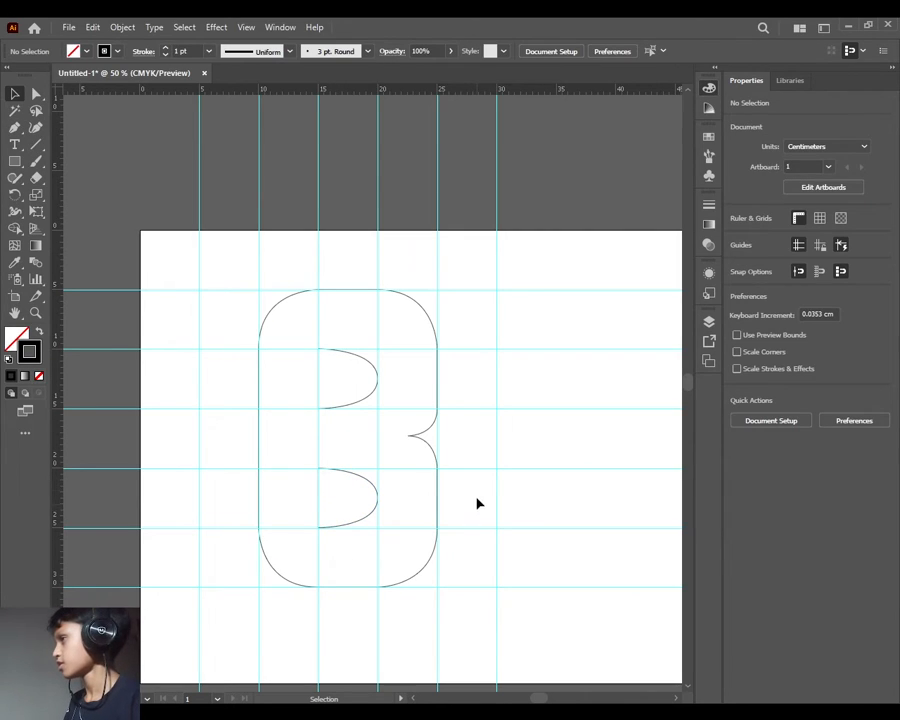
Delete all the guides around the letter, keeping the outline and both counters.
scroll(477, 503, down, 3)
drag(424, 346, 510, 534)
key(Delete)
key(Delete)
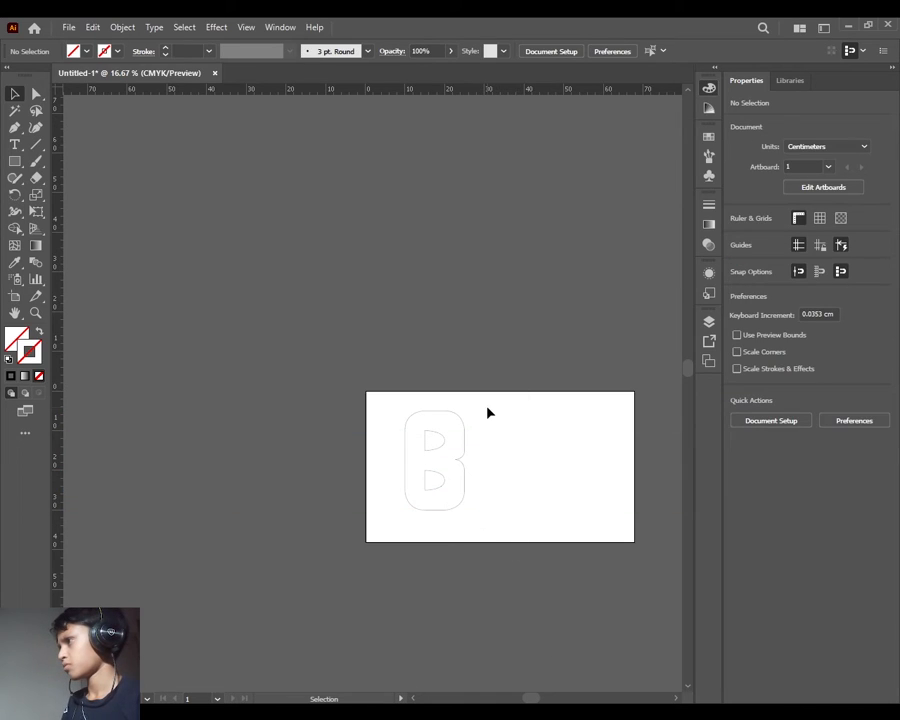
Move the whole letter B horizontally to about the middle of the artboard and deselect it.
scroll(537, 453, up, 3)
scroll(150, 348, down, 2)
drag(115, 332, 240, 480)
drag(223, 437, 308, 440)
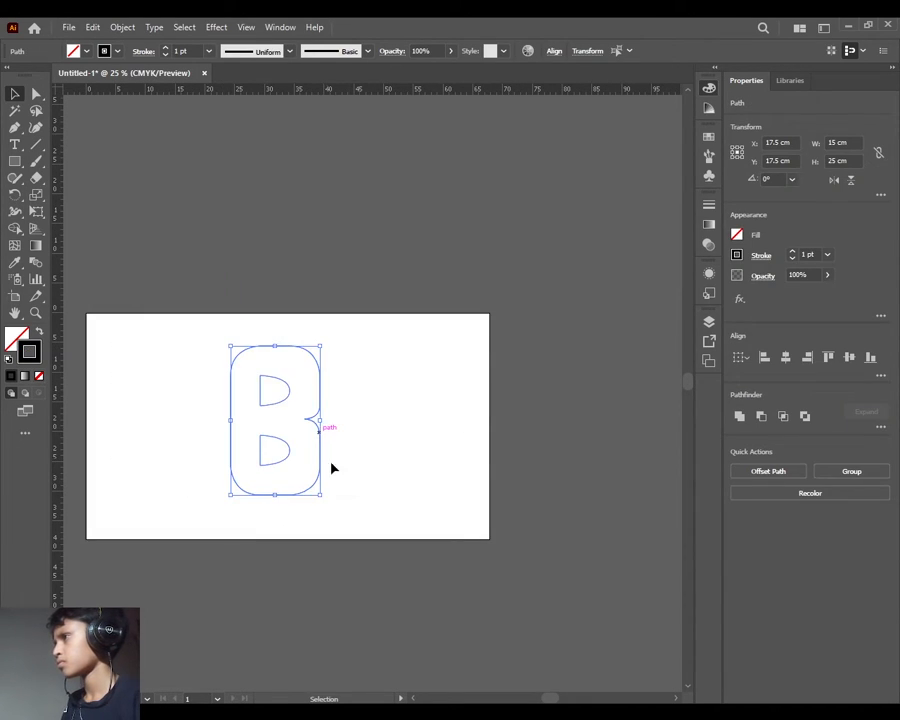
click(272, 406)
Draw an inner depth line in the upper counter, about 3.8 cm straight down from its upper edge, then curving to its rightmost point.
scroll(272, 406, up, 3)
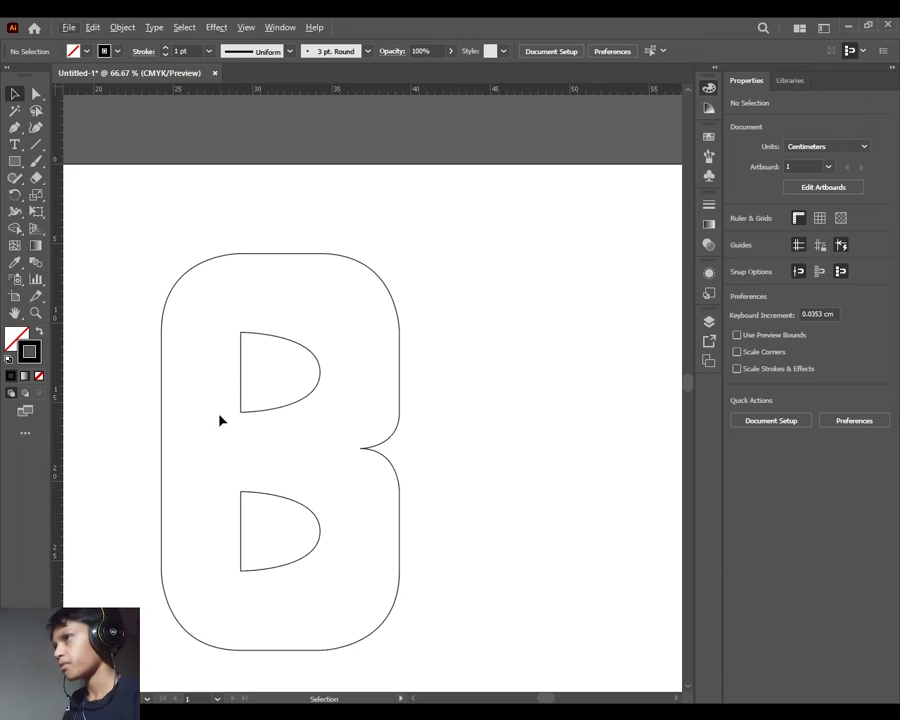
click(14, 127)
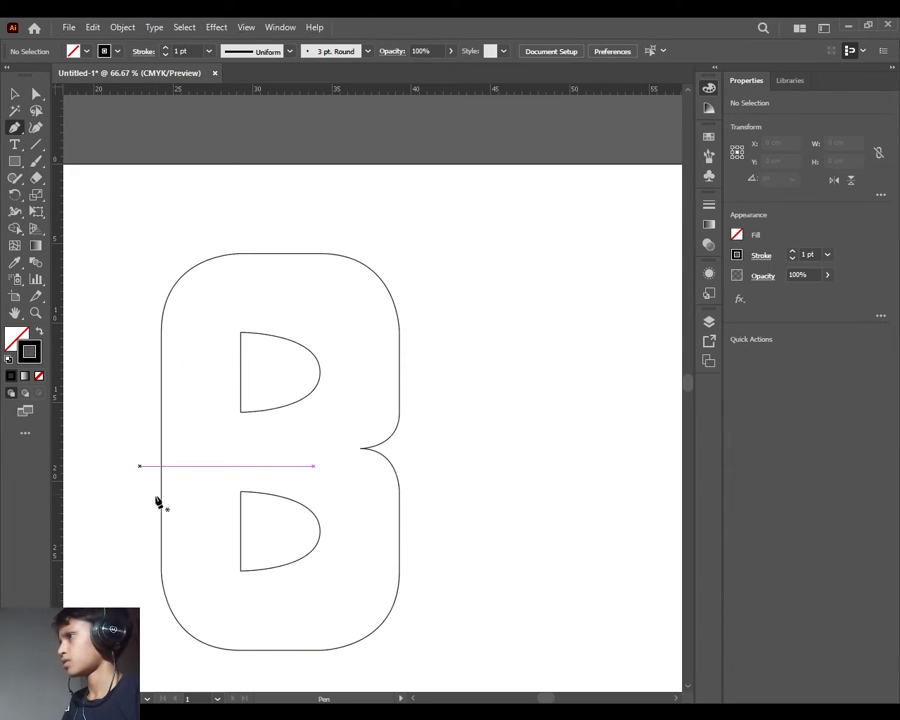
click(258, 335)
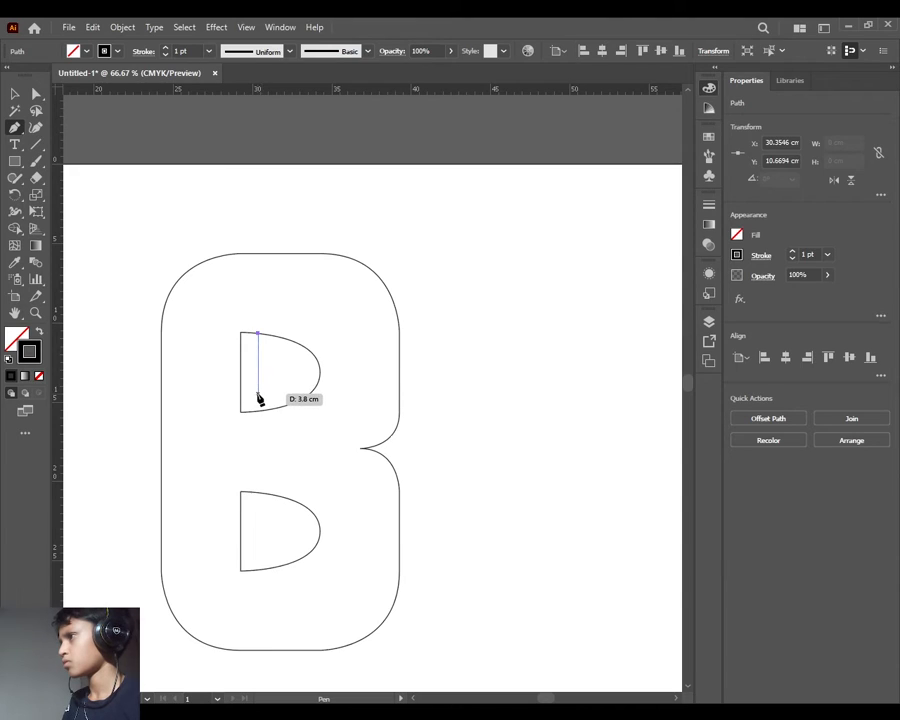
click(258, 393)
drag(320, 377, 327, 370)
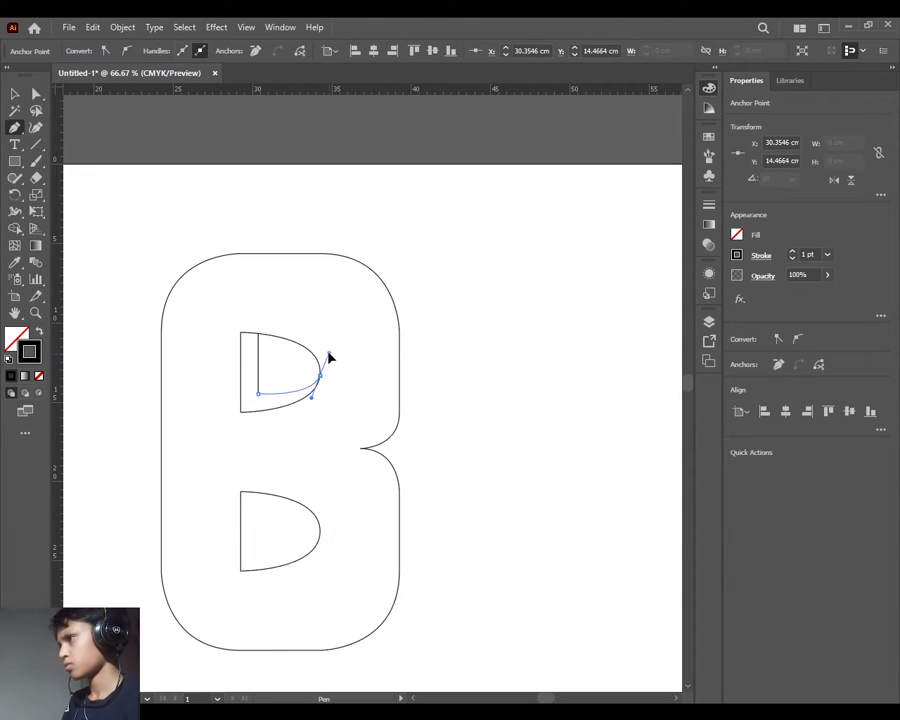
key(v)
click(266, 410)
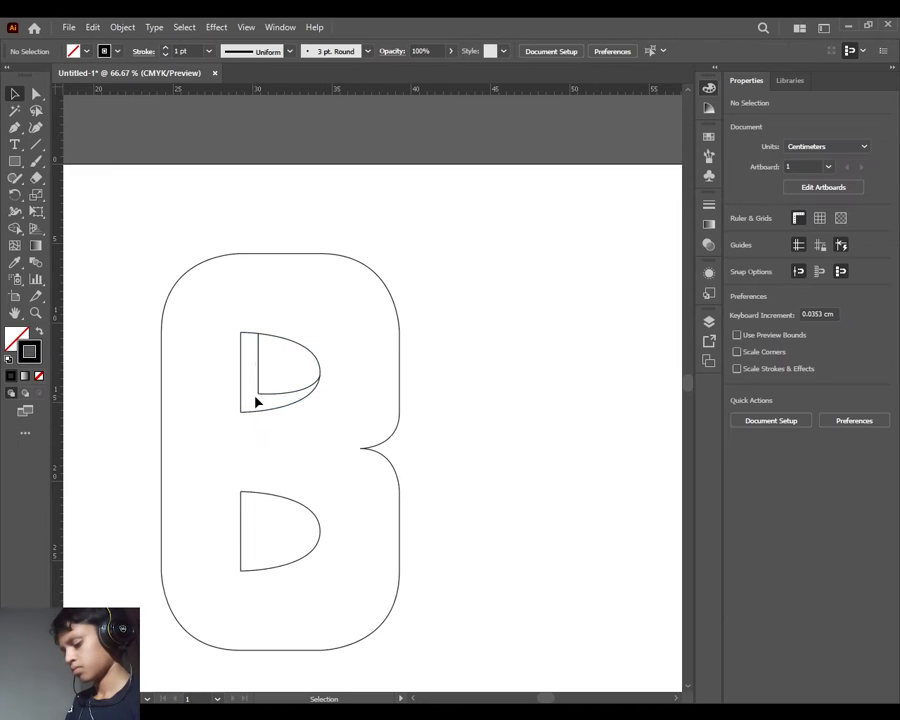
Connect the inner depth line's corner to the upper counter's lower-left corner with a diagonal line and deselect it.
key(p)
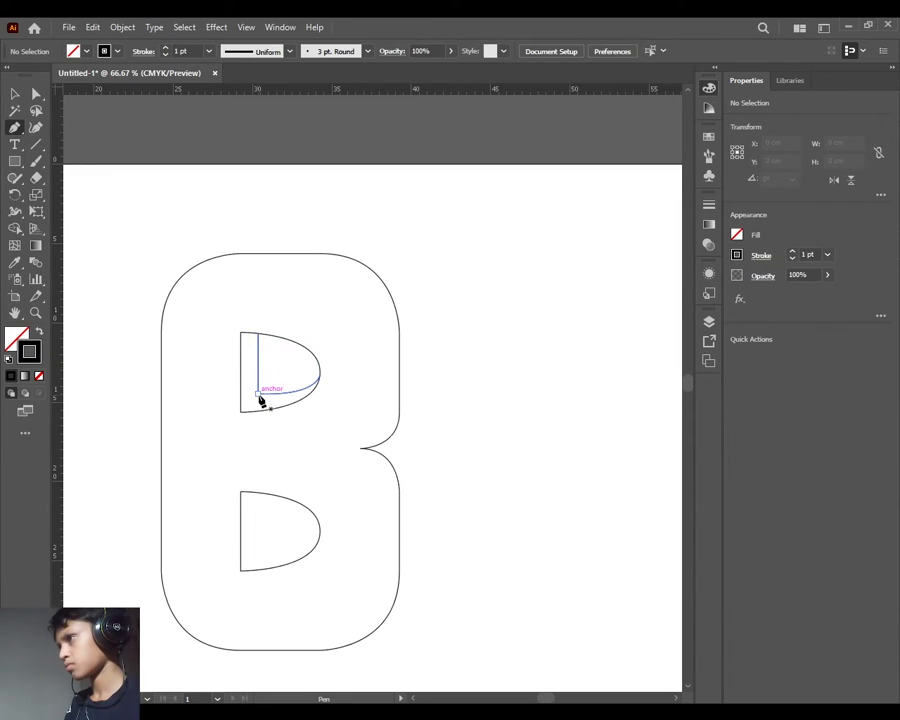
click(258, 393)
click(241, 411)
key(v)
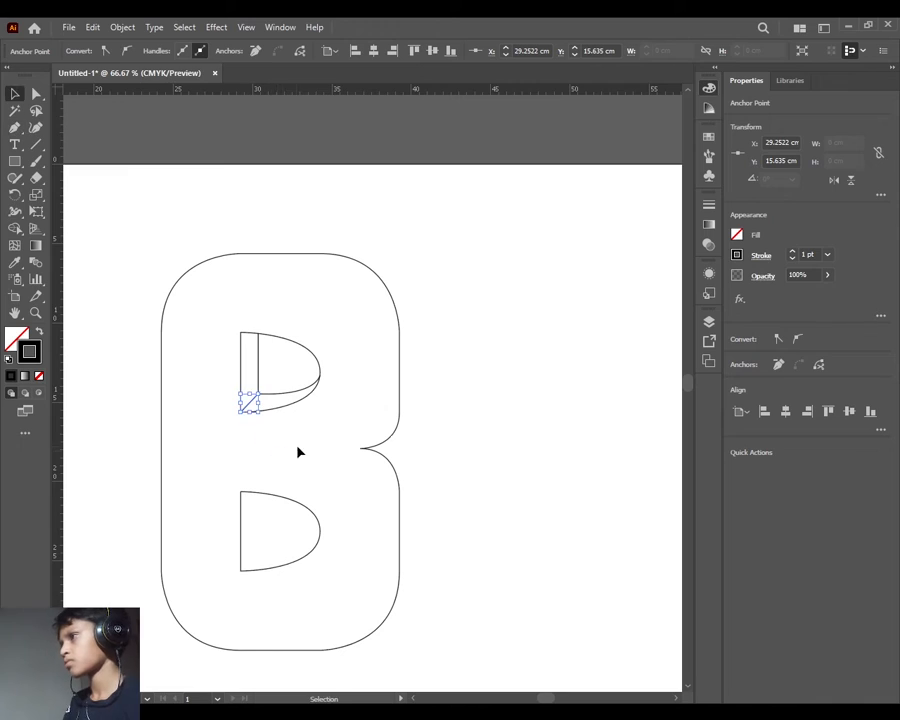
click(318, 464)
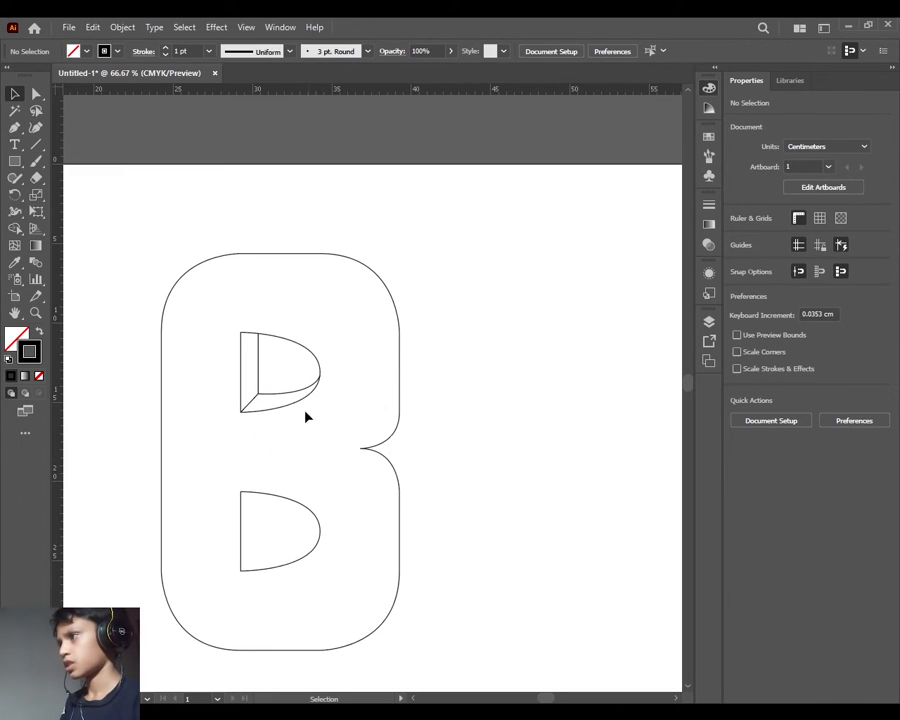
Try to copy the upper counter's depth lines straight down into the lower counter, and undo the copy.
click(262, 402)
drag(276, 400, 278, 556)
click(468, 530)
scroll(282, 565, up, 5)
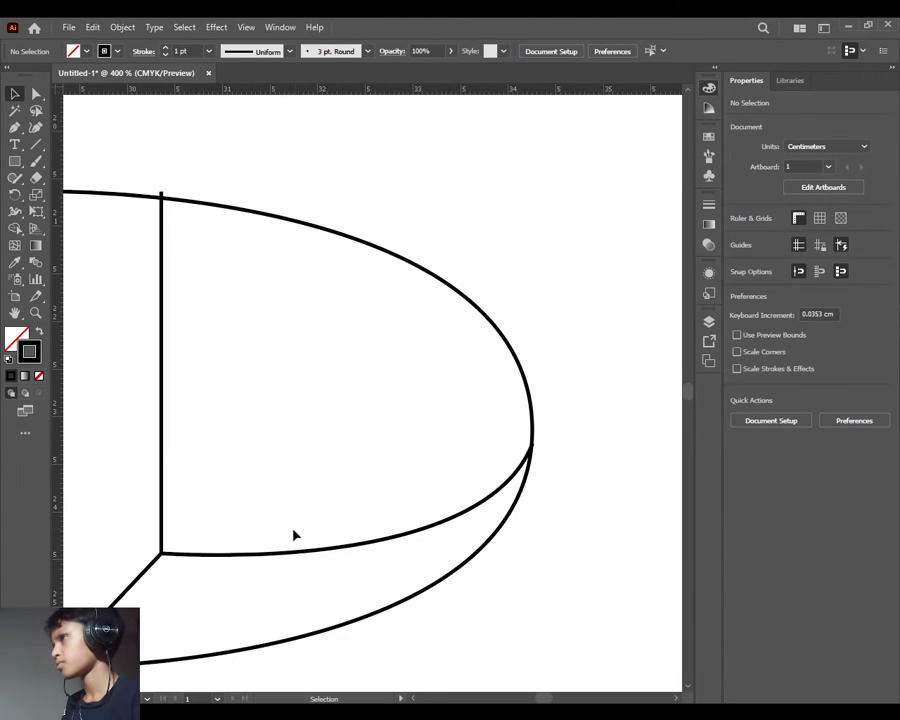
scroll(311, 526, down, 5)
key(ctrl+z)
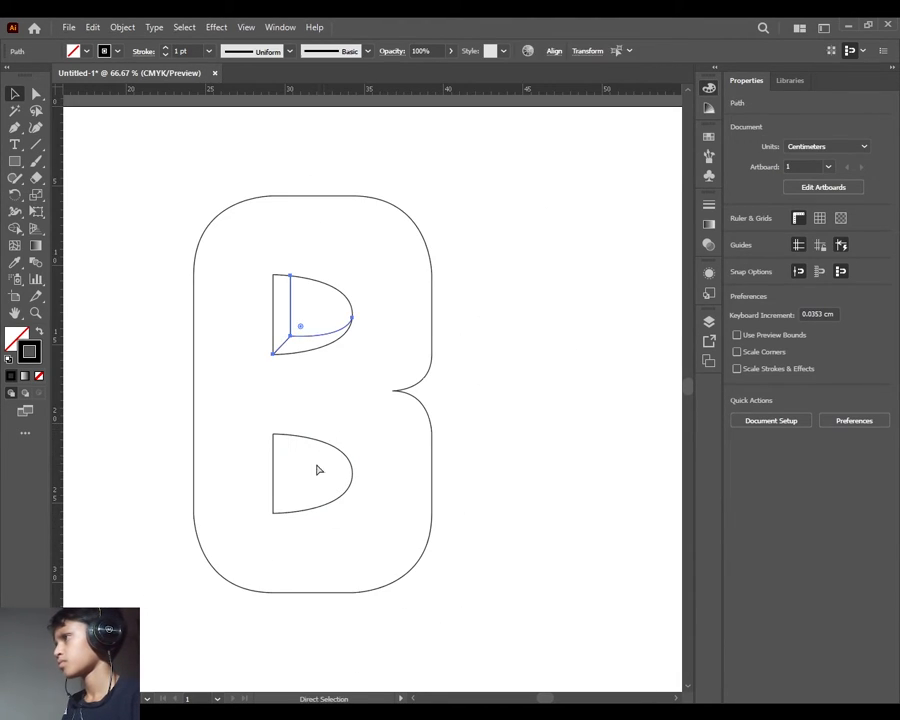
Copy the upper counter's depth lines into the lower counter and align the diagonal's end with the counter's lower-left corner.
drag(312, 342, 301, 497)
scroll(269, 547, up, 6)
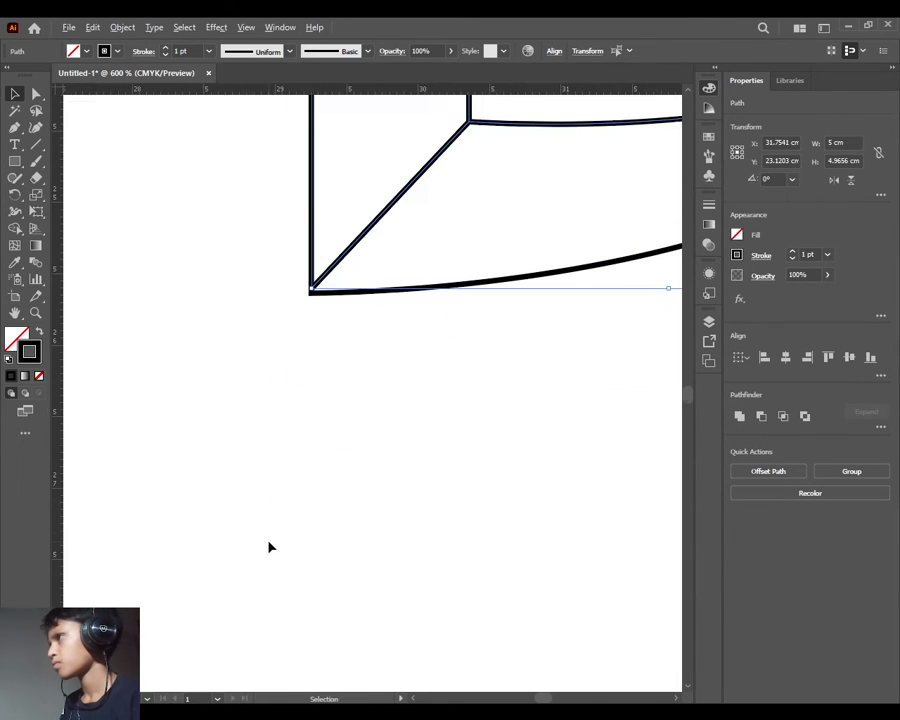
scroll(318, 292, up, 3)
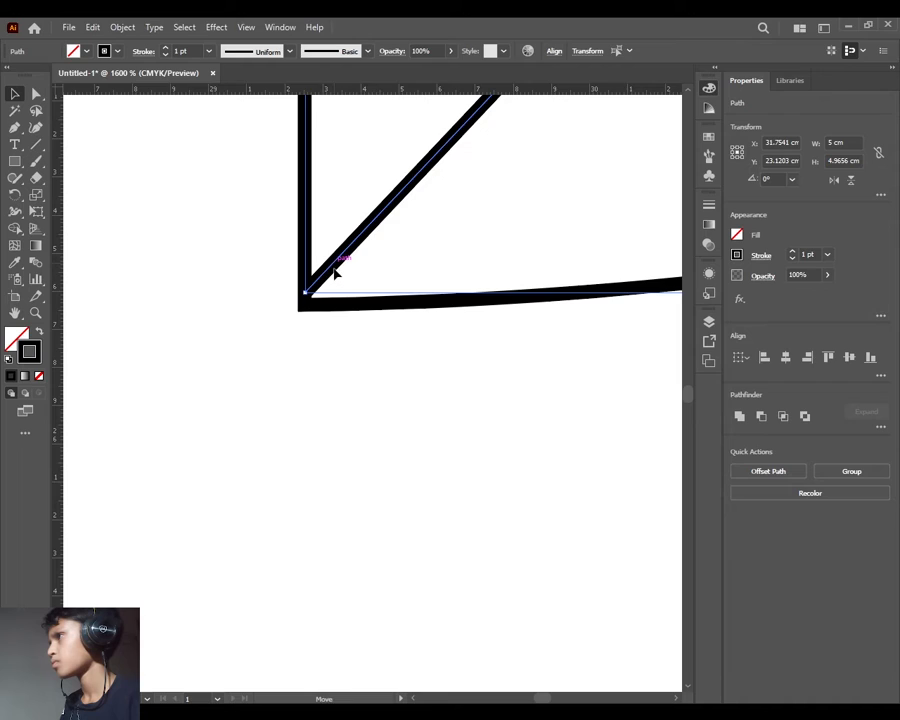
drag(334, 270, 334, 283)
scroll(319, 420, down, 9)
click(465, 322)
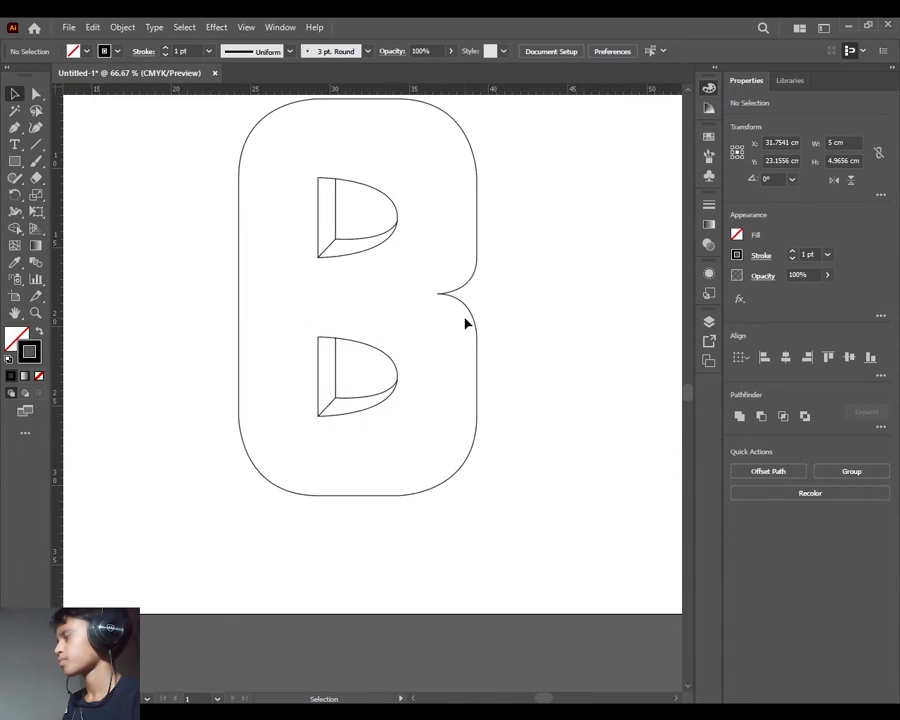
Start the outer contour with the Pen tool on the B's upper-left curve and carry it over the top edge to above the upper-right corner.
scroll(515, 330, up, 2)
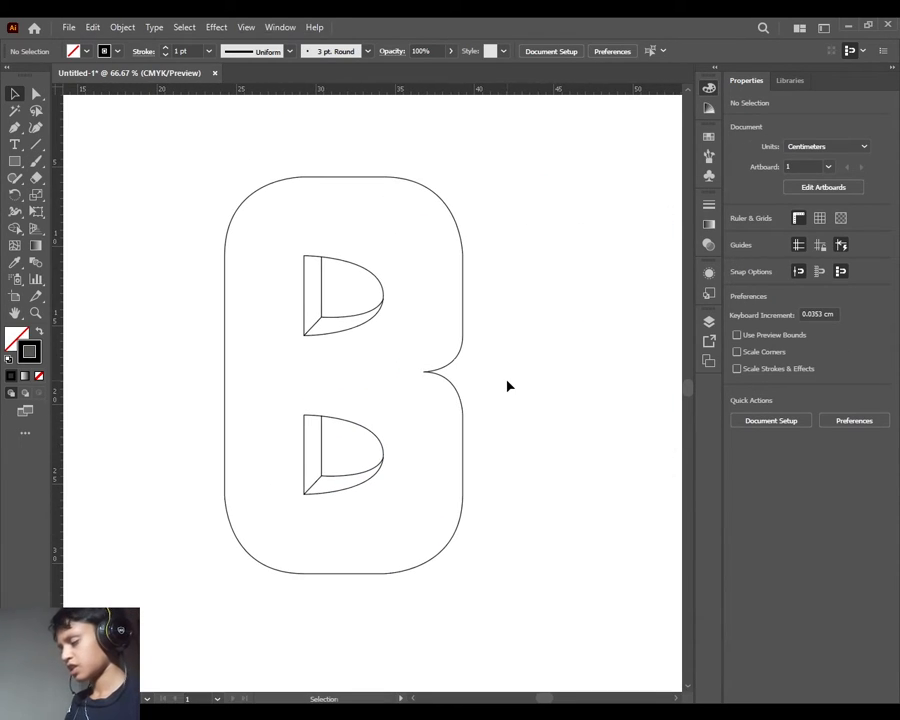
key(p)
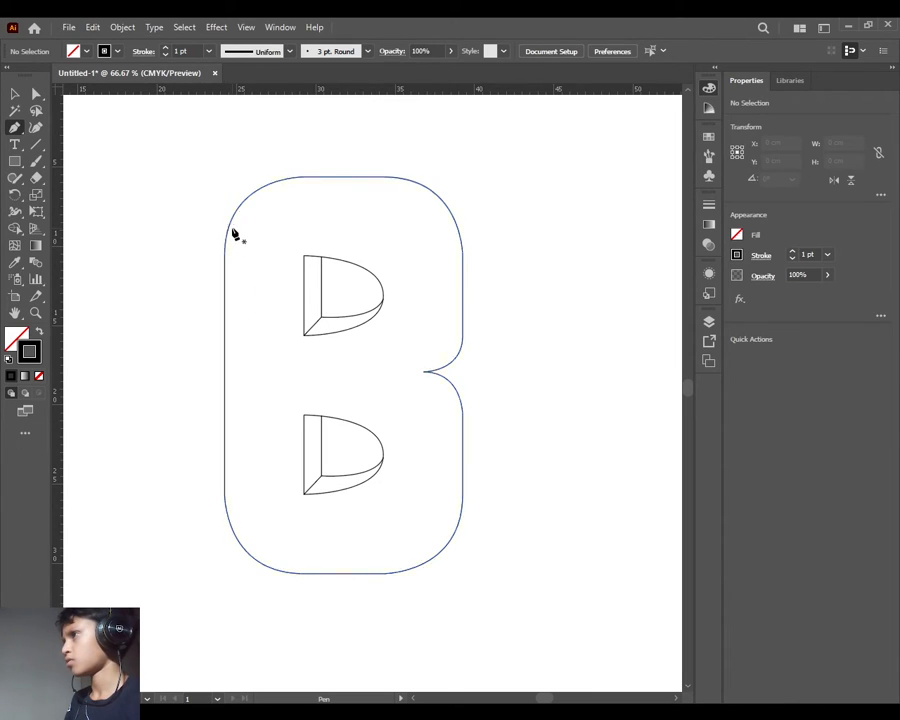
click(229, 226)
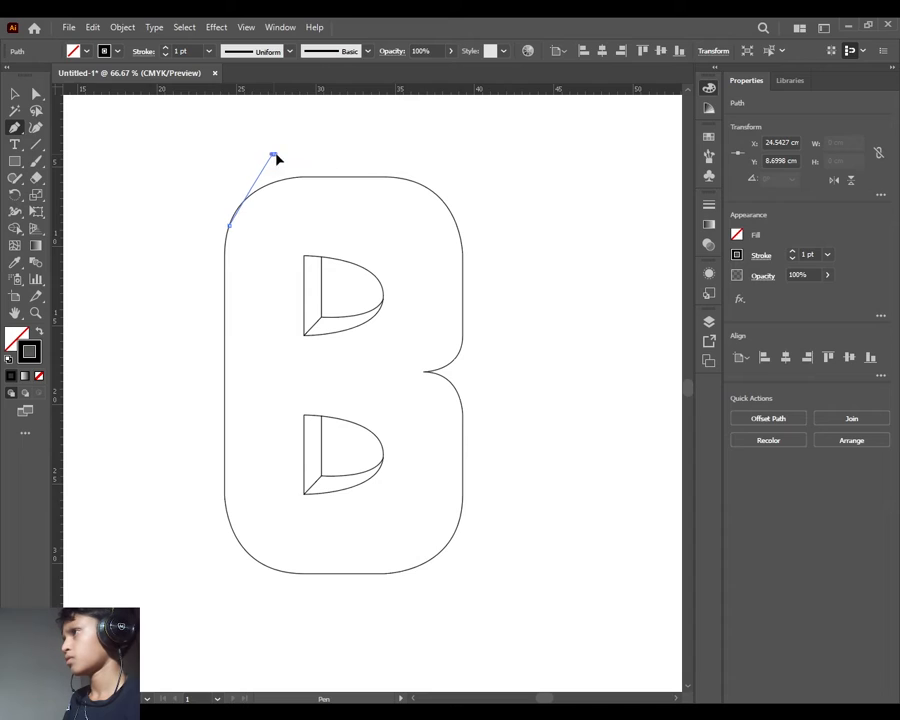
drag(275, 155, 305, 142)
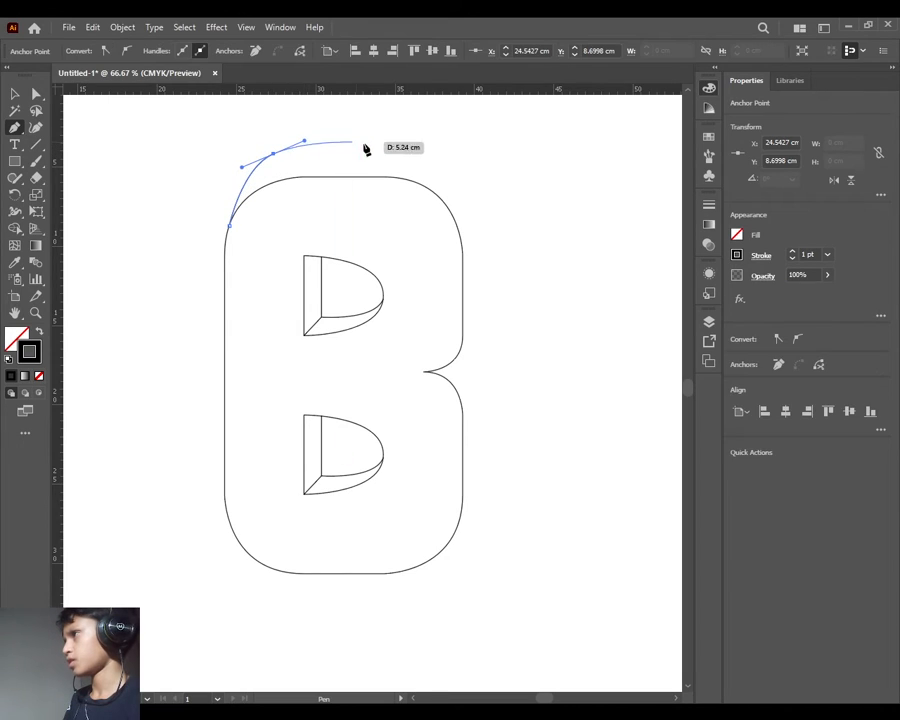
click(425, 148)
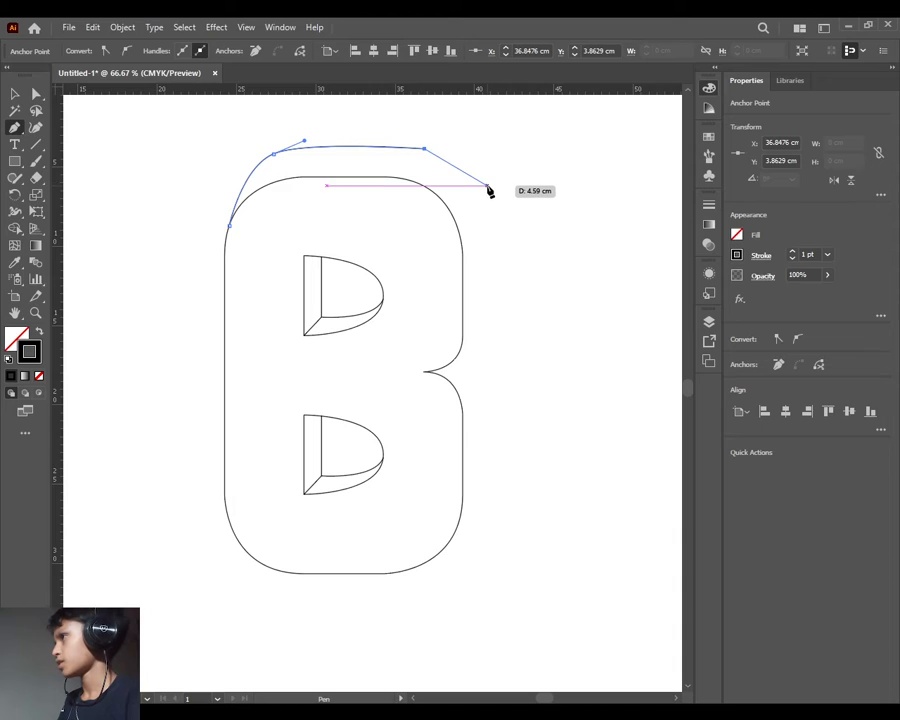
Continue the outer contour around the upper-right corner, down beside the upper bowl, and curve it into the notch between the bowls.
click(489, 188)
key(ctrl+z)
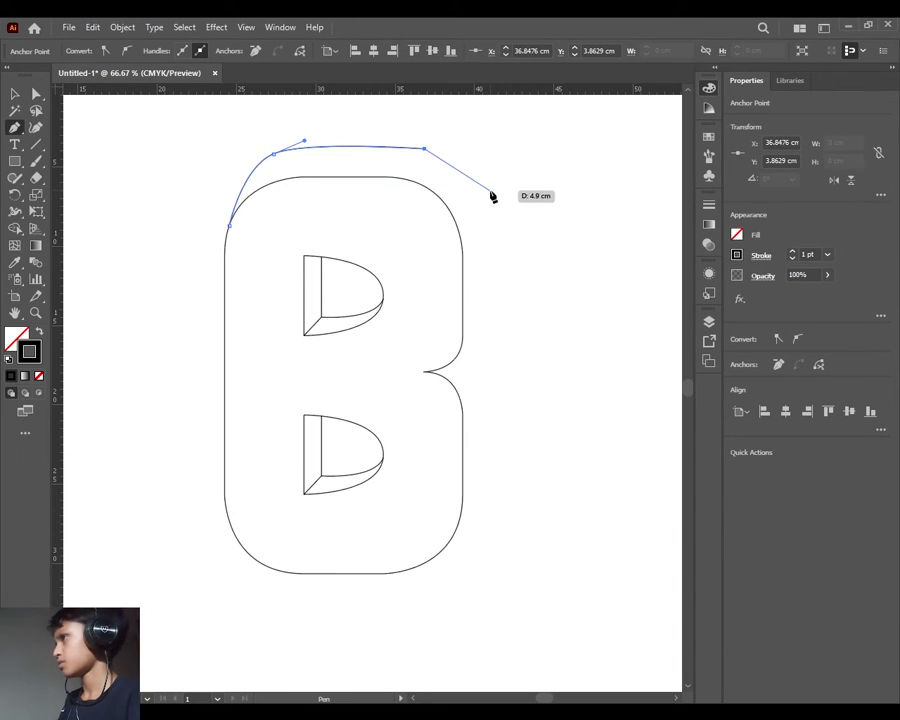
drag(487, 192, 484, 237)
key(ctrl+z)
click(484, 205)
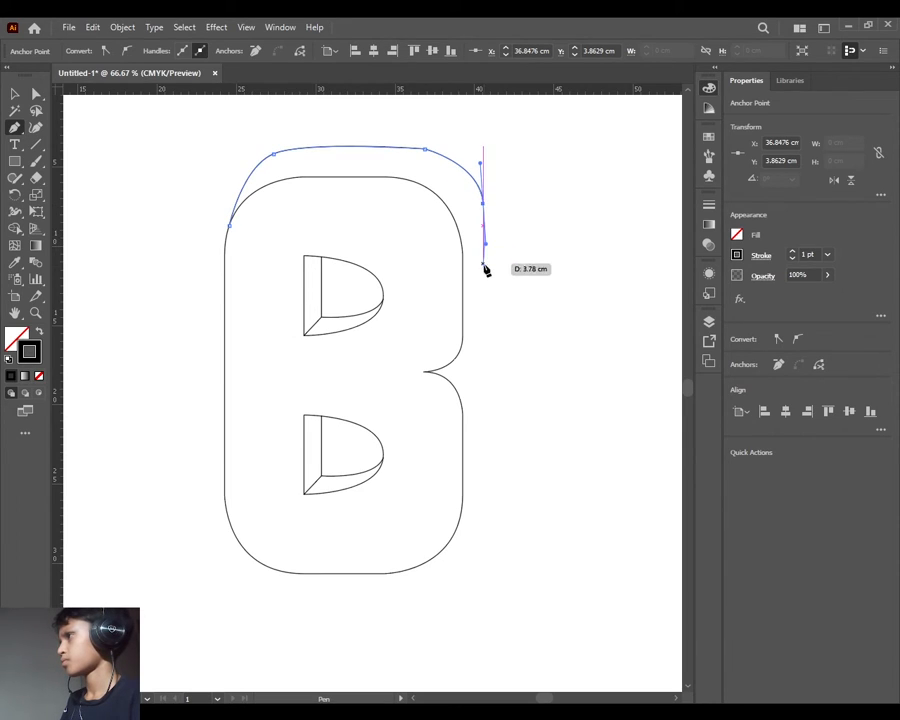
click(489, 334)
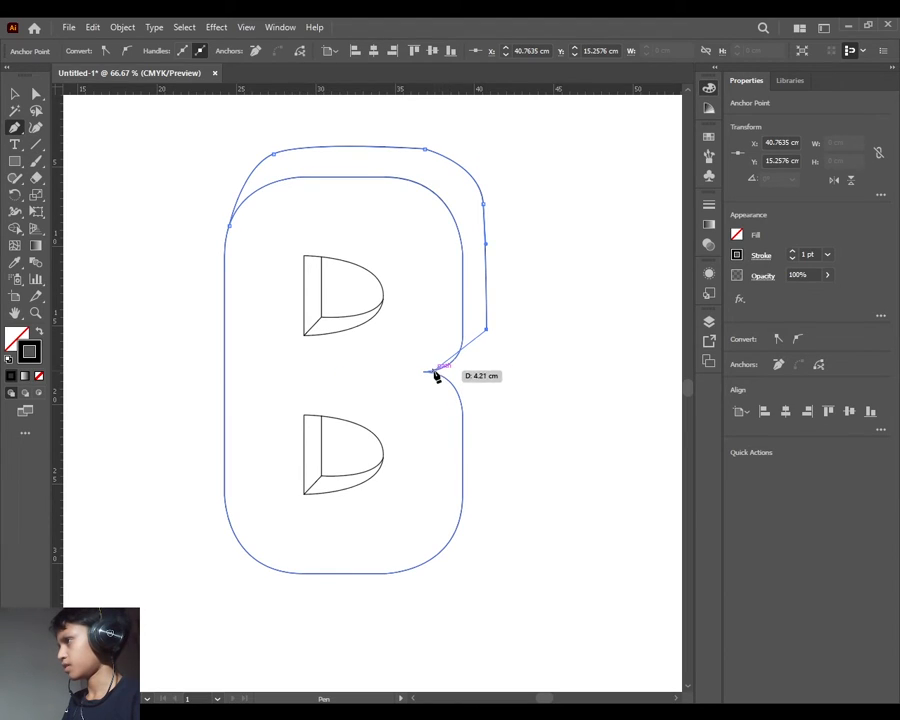
drag(424, 372, 375, 378)
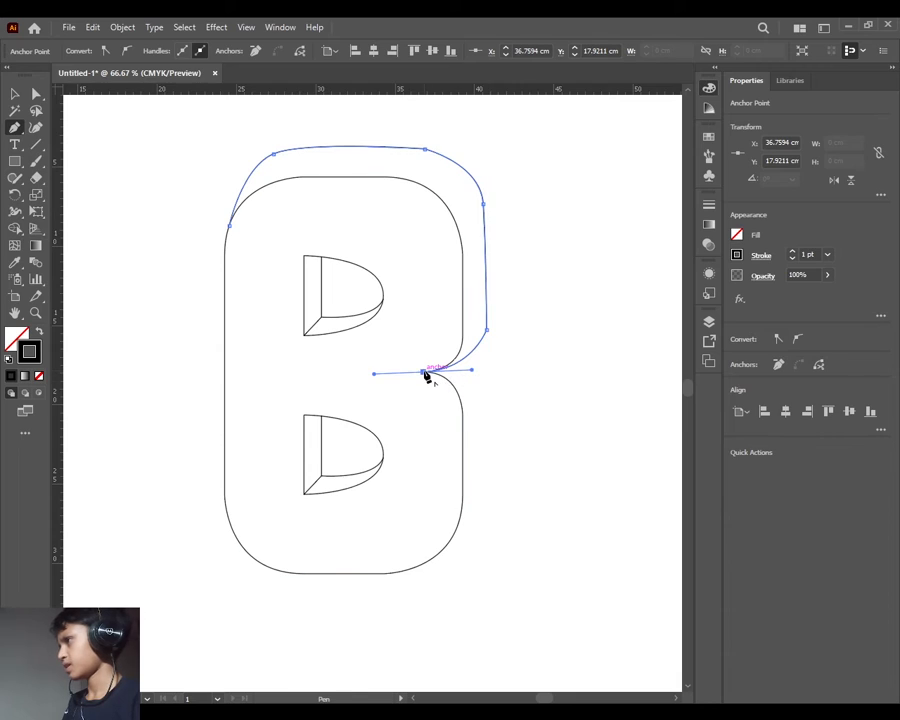
Try several curves from the notch to the outer side of the lower bowl, undoing each one.
drag(424, 372, 507, 469)
key(ctrl+z)
drag(476, 405, 478, 434)
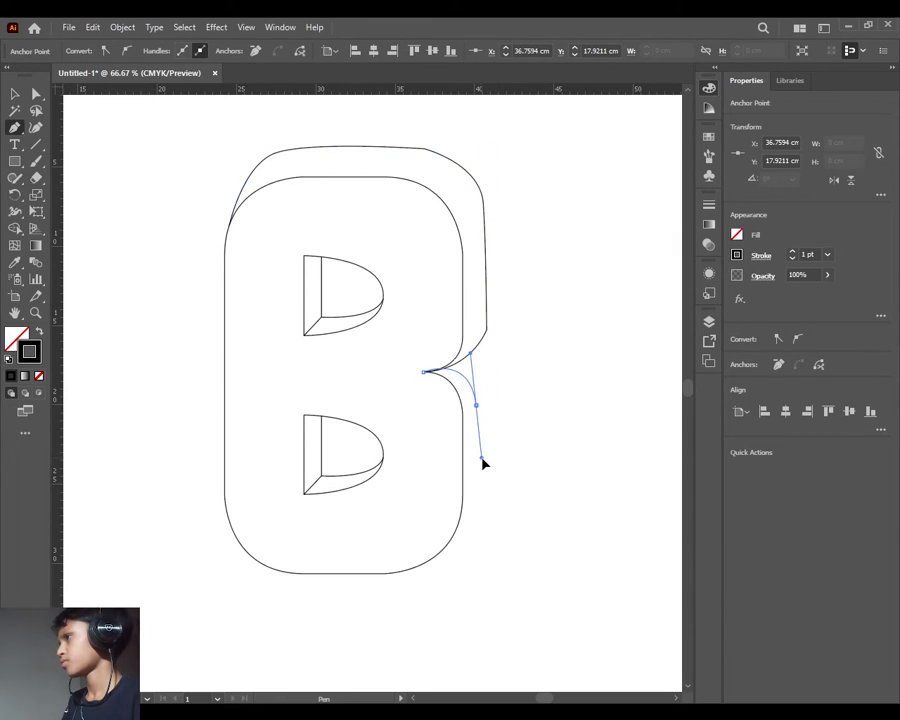
drag(484, 478, 494, 482)
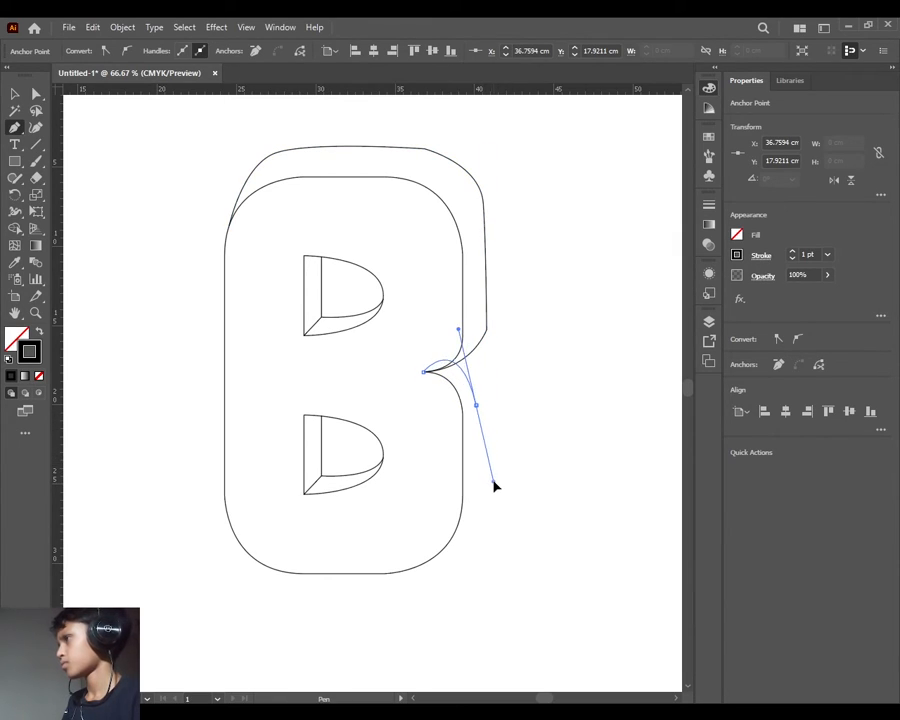
key(ctrl+z)
drag(508, 428, 556, 520)
key(ctrl+z)
drag(497, 423, 529, 524)
key(ctrl+z)
Draw the outer contour from the notch around the lower bowl, ending on the B's lower-right curve, and deselect it.
click(424, 372)
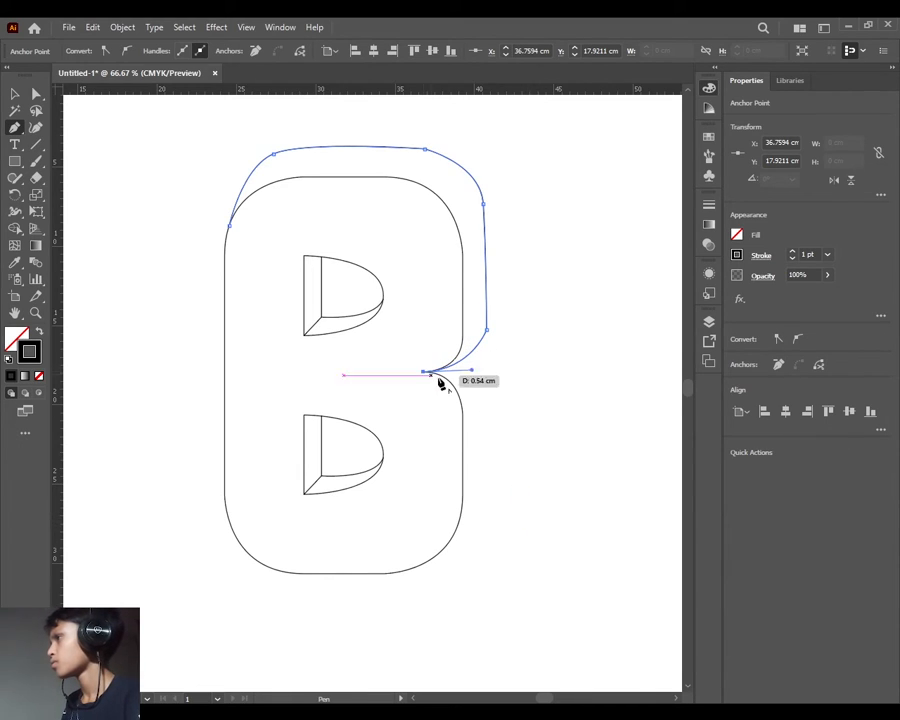
drag(491, 425, 513, 531)
drag(491, 425, 493, 513)
click(491, 509)
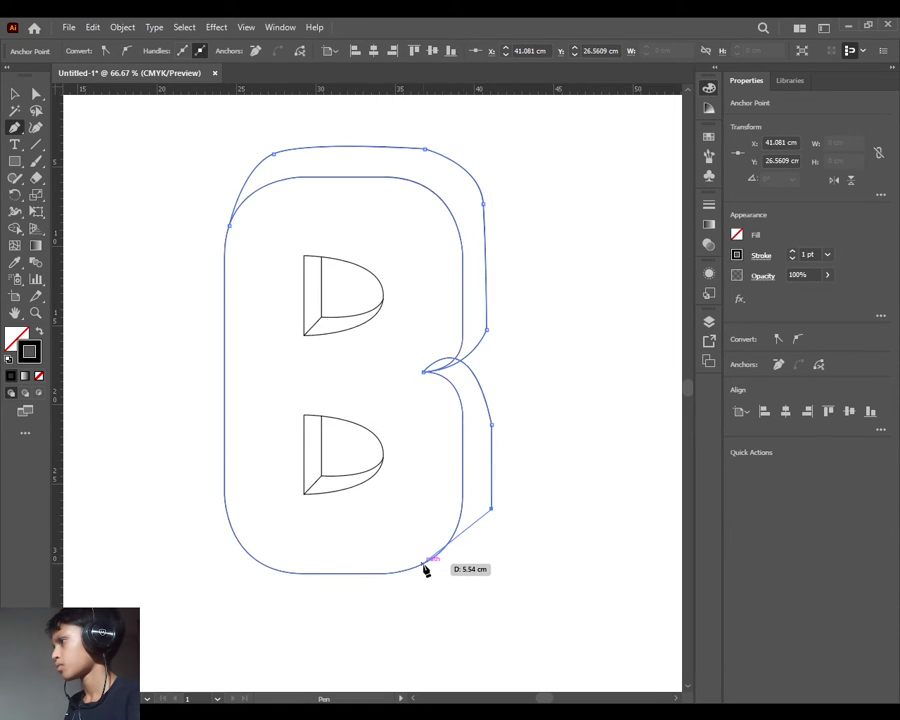
drag(419, 566, 341, 580)
key(v)
click(527, 402)
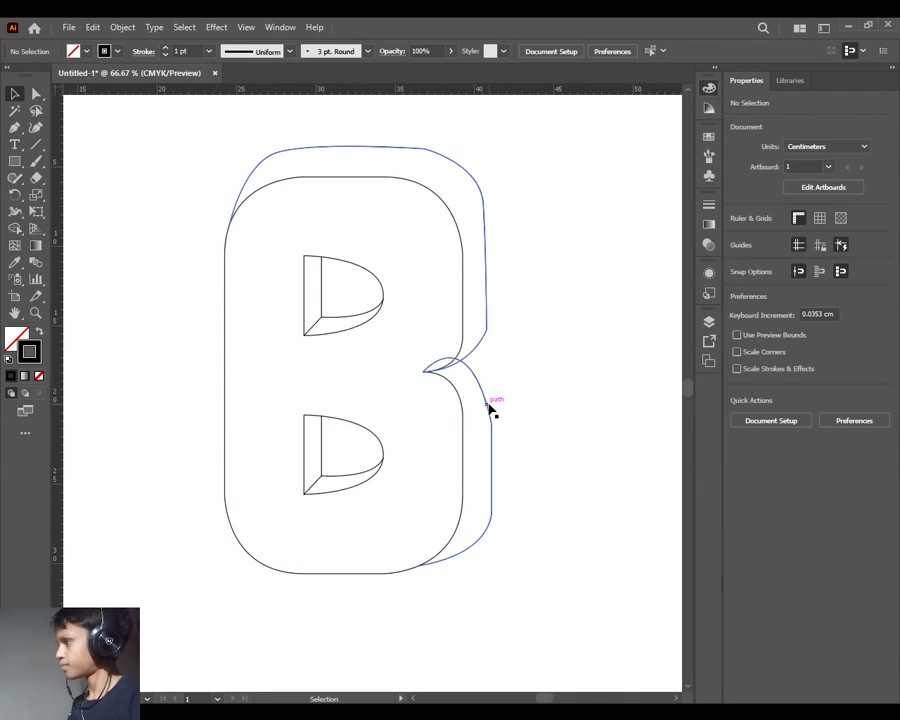
Align the curve handle of the lower bowl's upper contour anchor vertically above the anchor so the curve flows into the straight side.
click(490, 408)
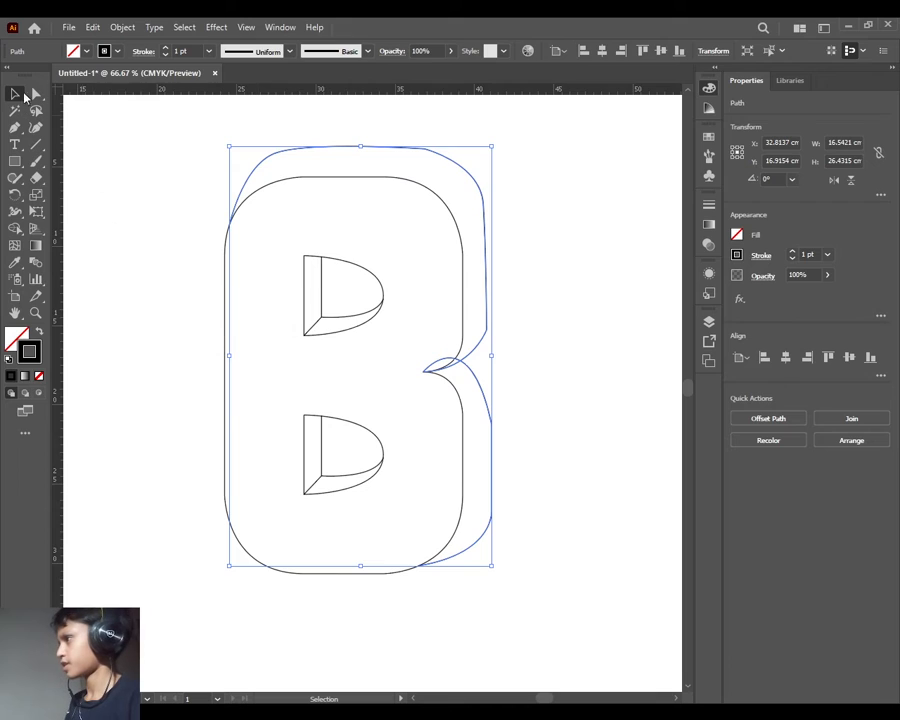
click(36, 94)
scroll(521, 419, up, 5)
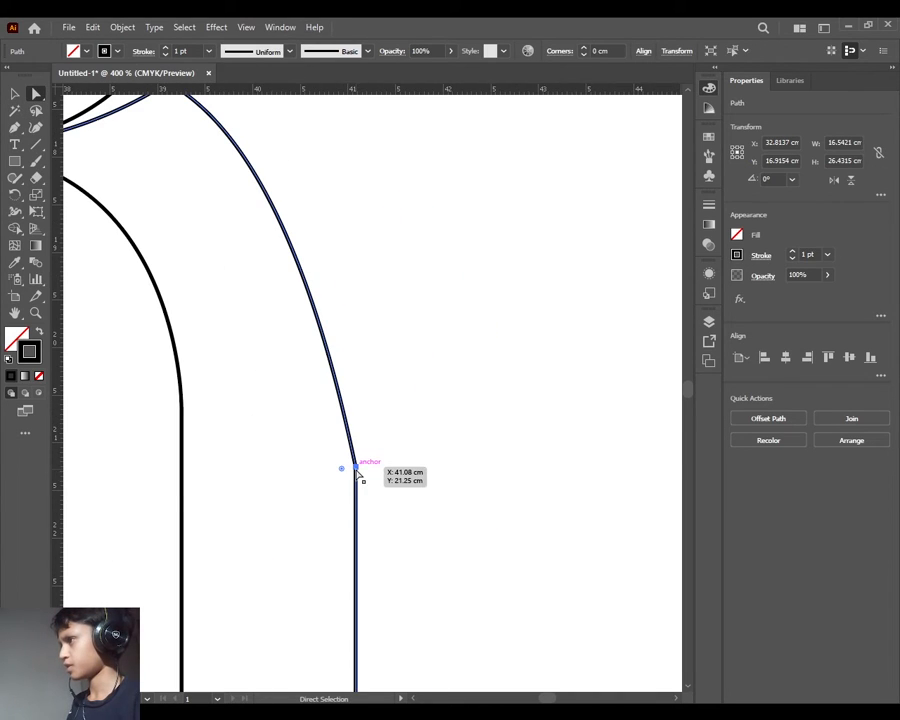
click(355, 469)
scroll(257, 176, down, 5)
scroll(295, 157, up, 4)
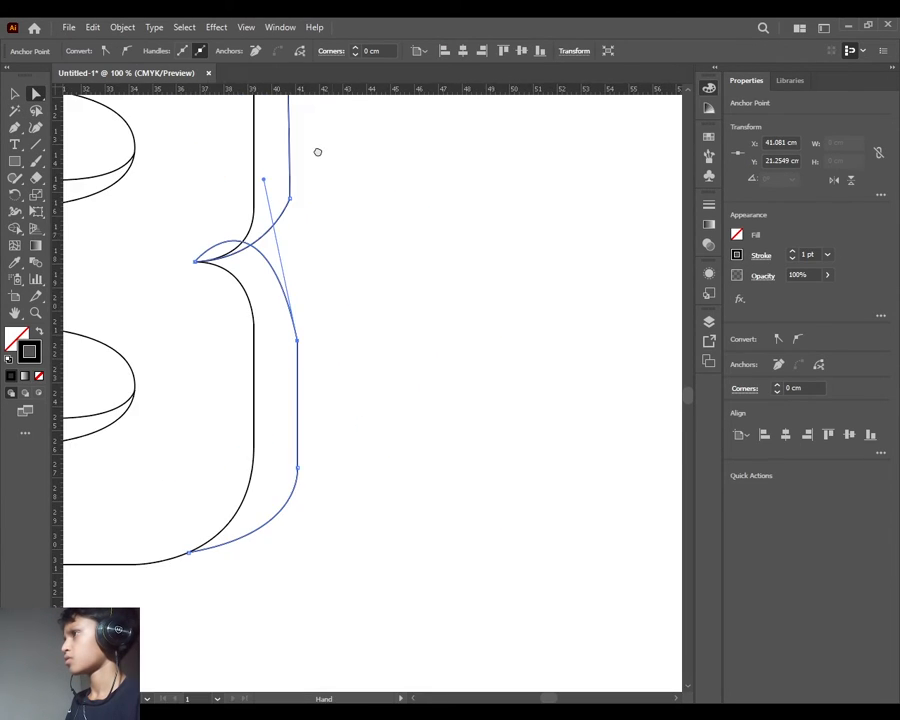
drag(297, 291, 331, 327)
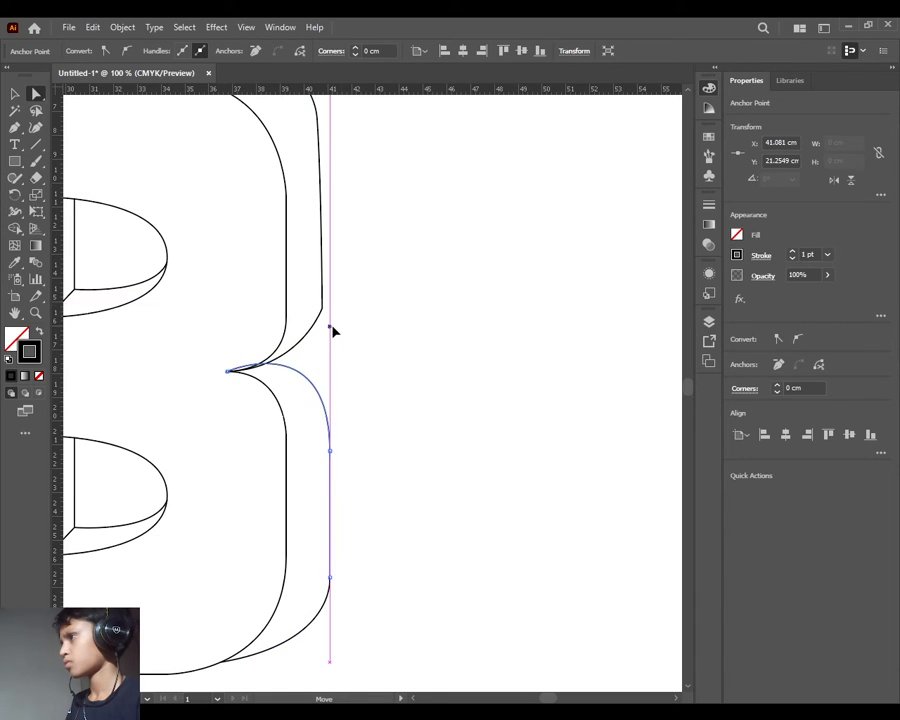
click(366, 522)
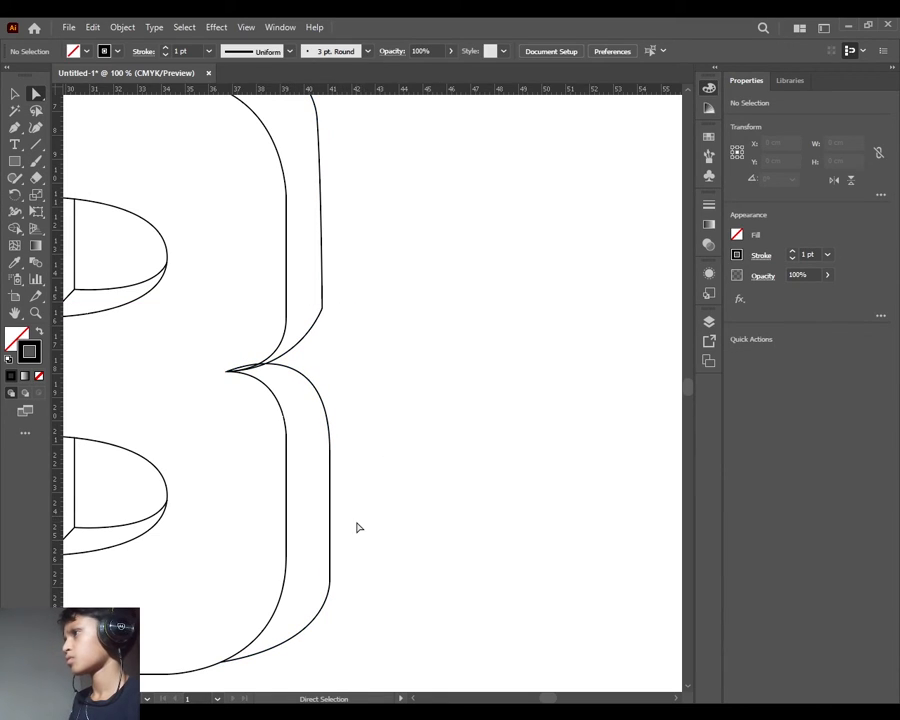
Lengthen the same handle straight upward to raise the lower bowl's outer curve near the notch, and deselect the contour.
click(330, 420)
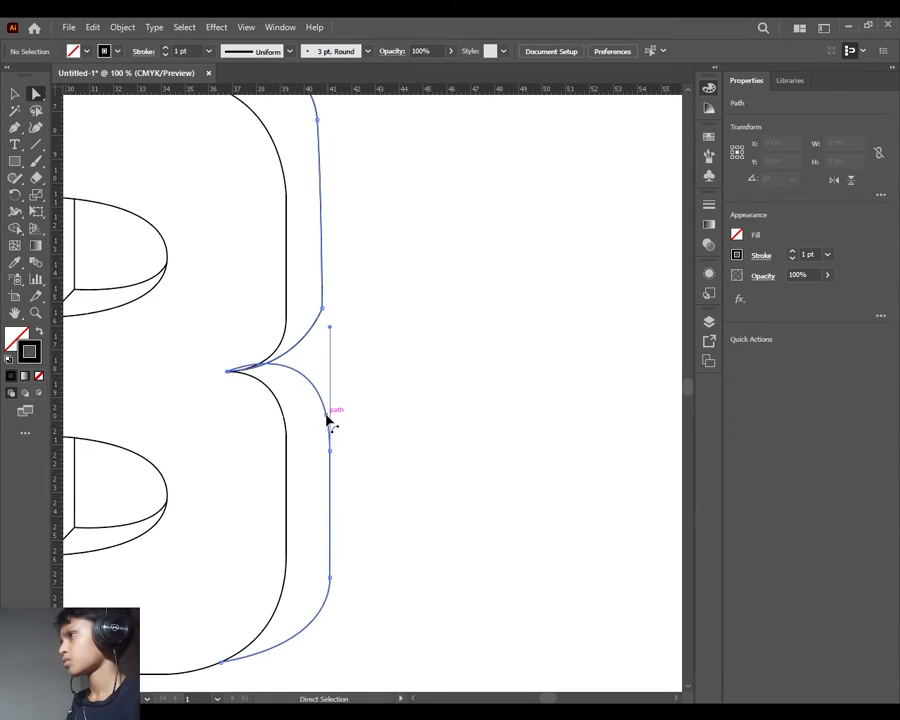
mouse_move(323, 313)
mouse_down()
mouse_move(323, 247)
mouse_move(322, 289)
mouse_up()
click(308, 428)
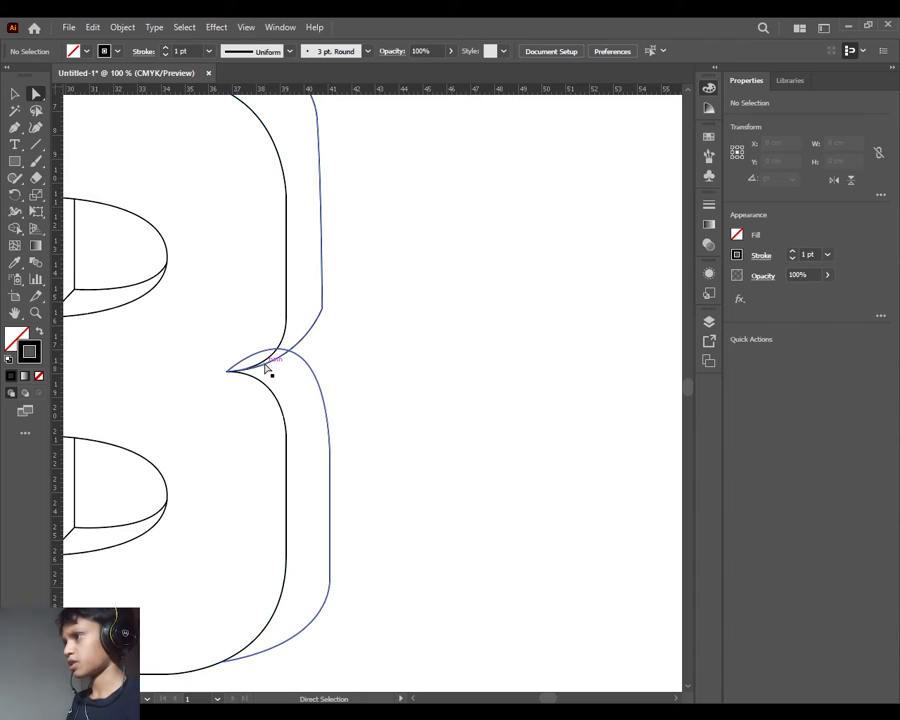
Select the whole letter and separate the B's front face from the counters and outer contour with the Shape Builder.
key(v)
scroll(215, 442, down, 5)
drag(142, 356, 281, 503)
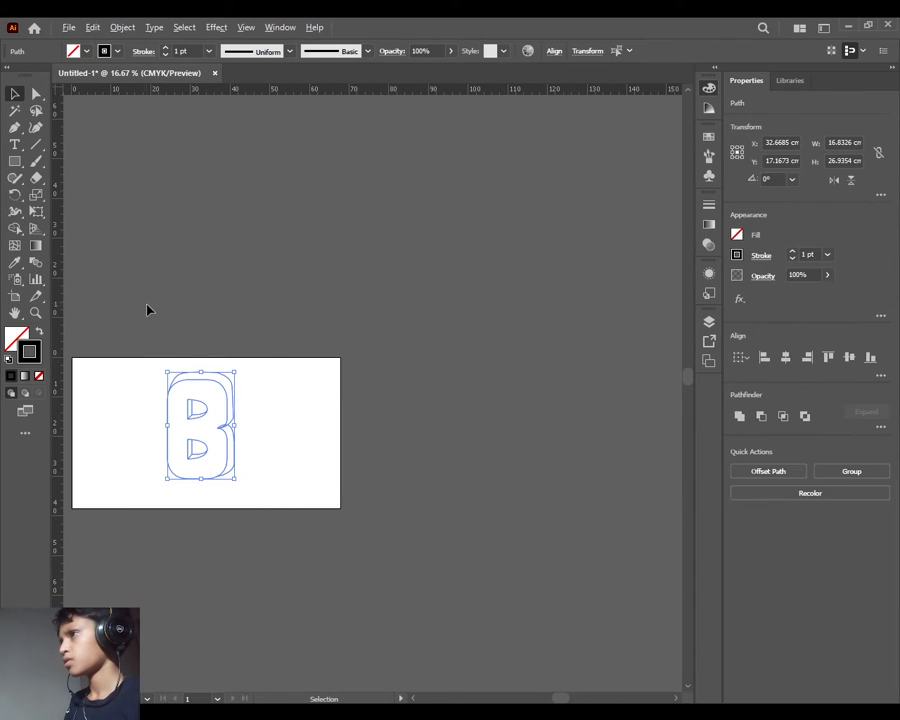
scroll(143, 301, up, 1)
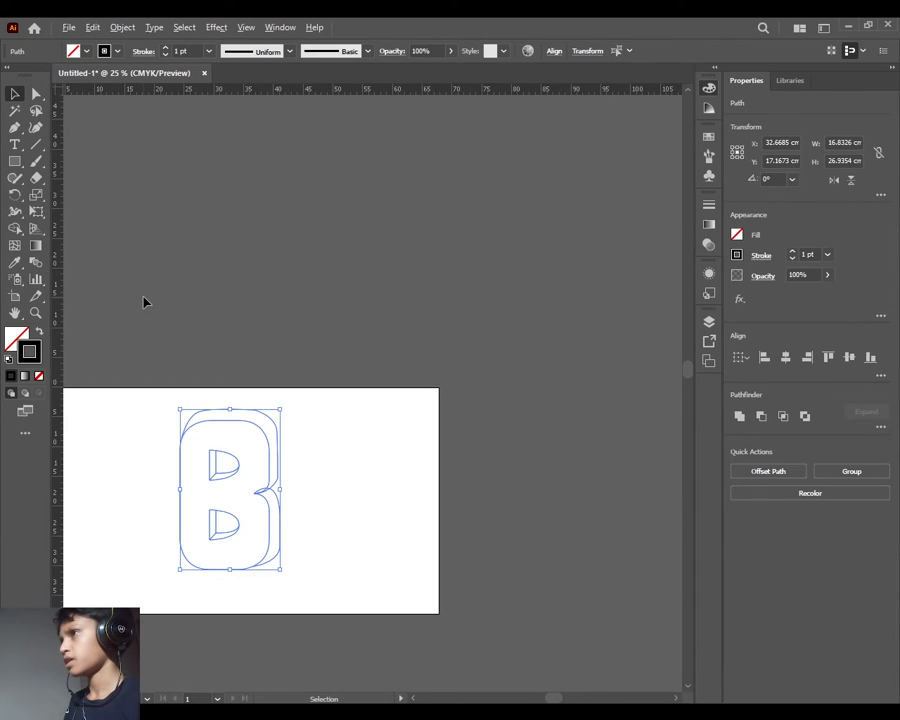
click(15, 230)
scroll(166, 546, up, 3)
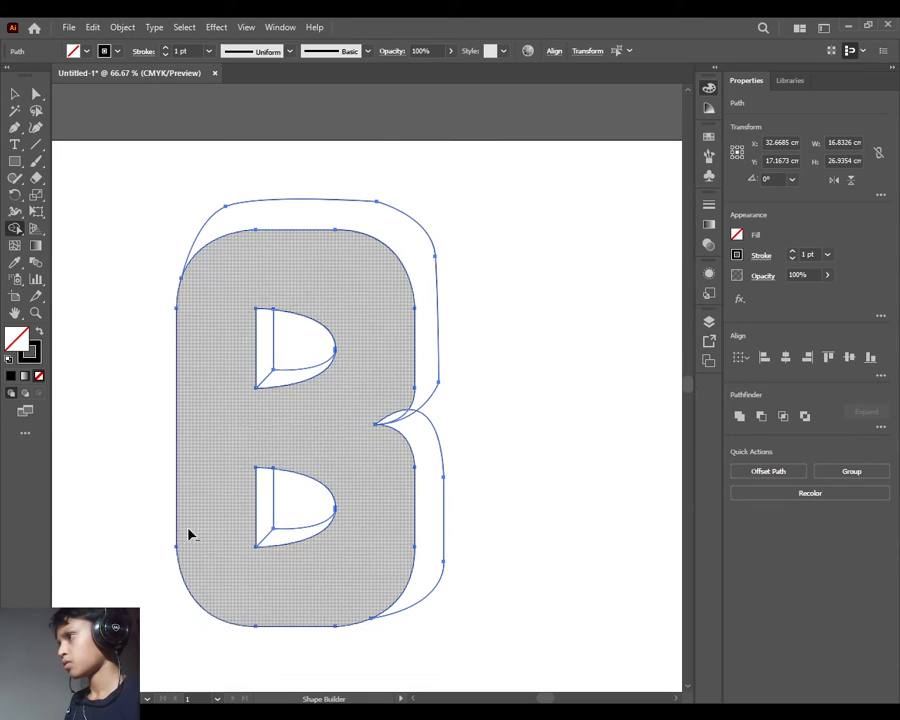
click(333, 430)
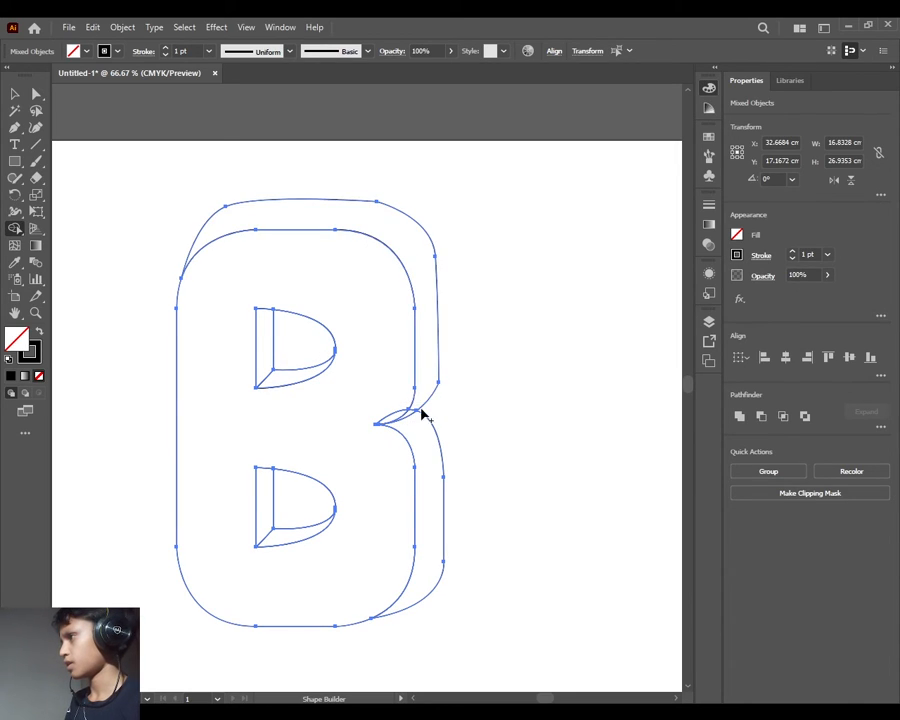
Remove the overlapping leaf-shaped piece of the outer contour at the notch with the Shape Builder and deselect the letter.
scroll(390, 420, up, 5)
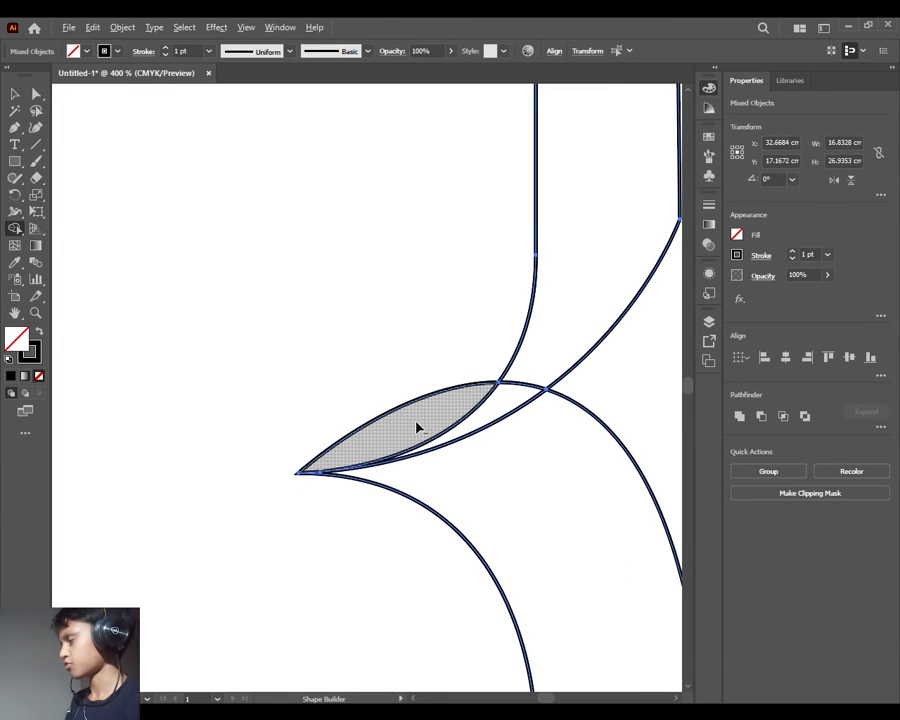
alt+click(390, 415)
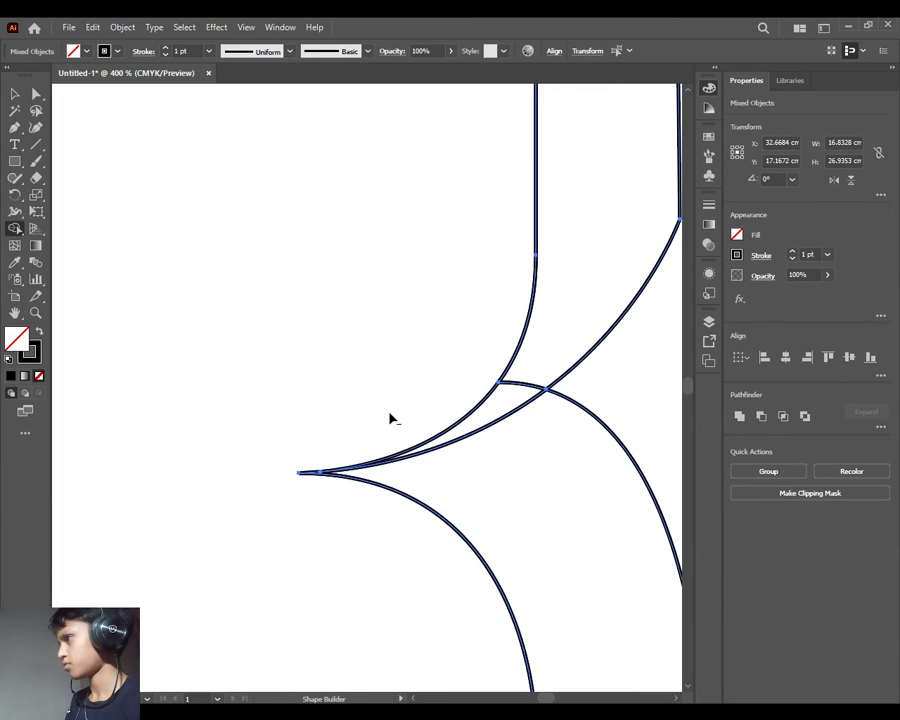
scroll(484, 421, down, 3)
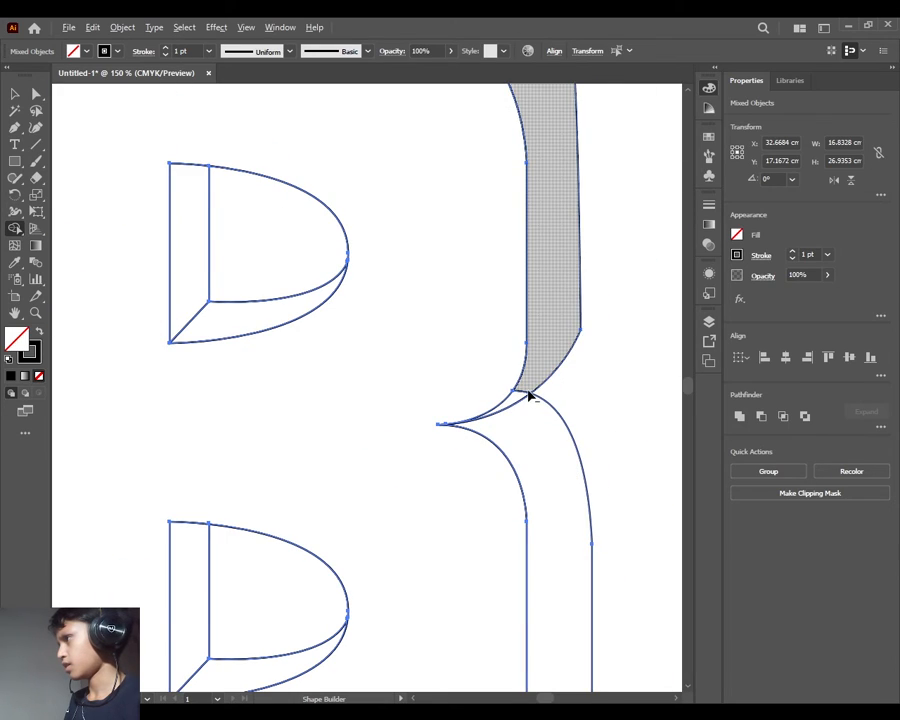
scroll(502, 486, down, 6)
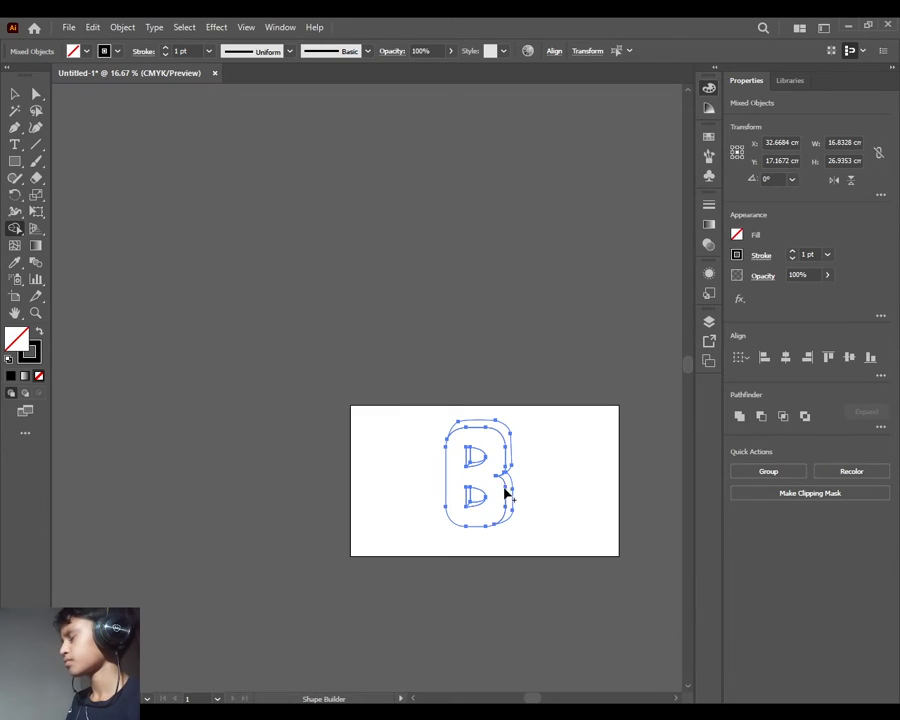
scroll(532, 466, up, 2)
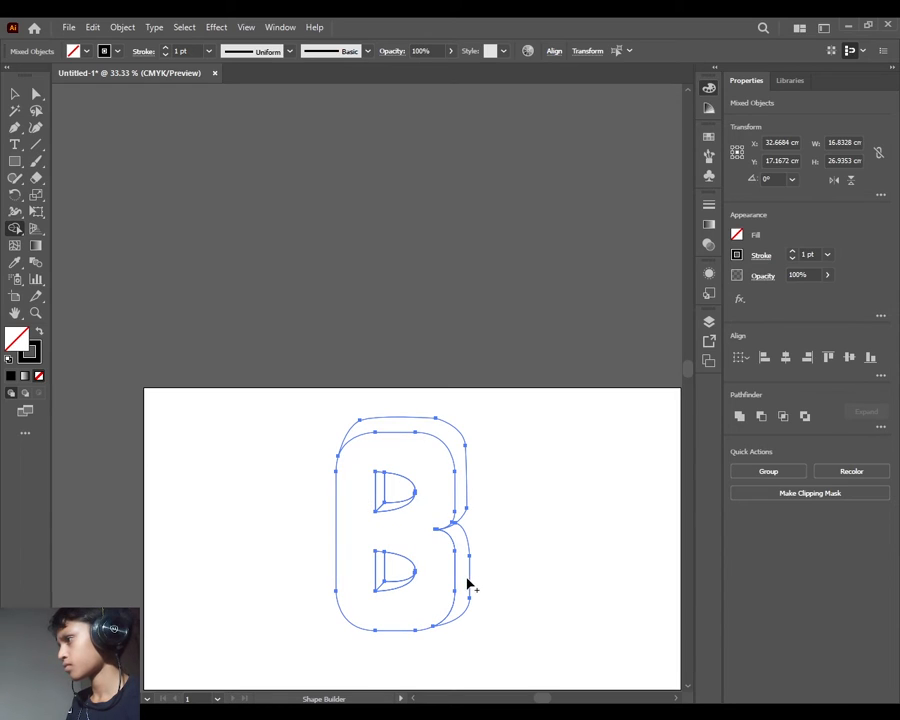
key(v)
click(539, 574)
drag(546, 620, 516, 570)
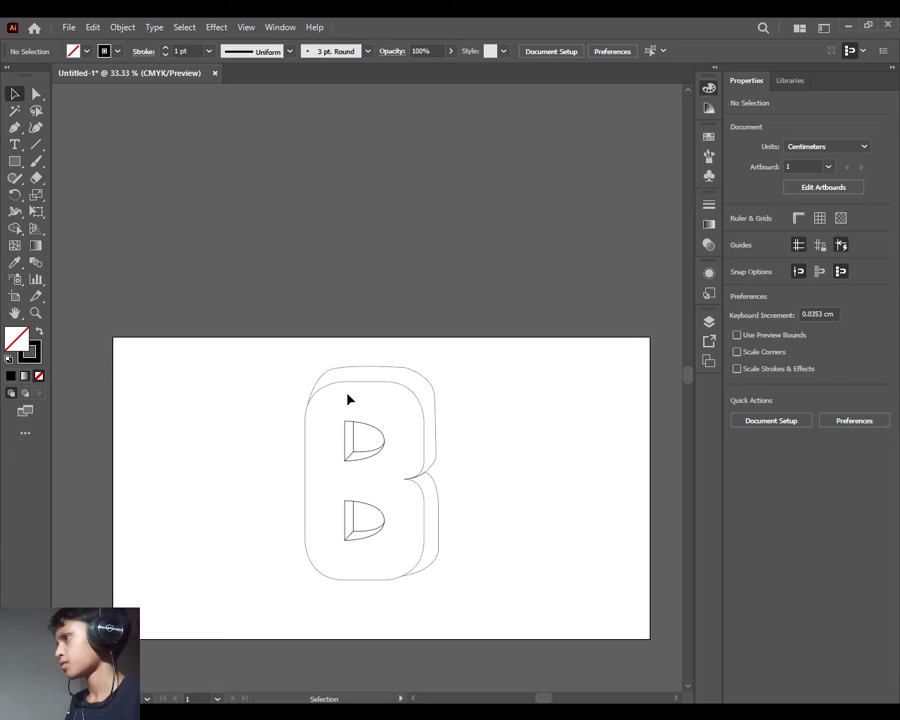
Build the B's full front face, without its counters, as one shape using the Shape Builder, and select that face.
click(310, 474)
scroll(409, 444, up, 2)
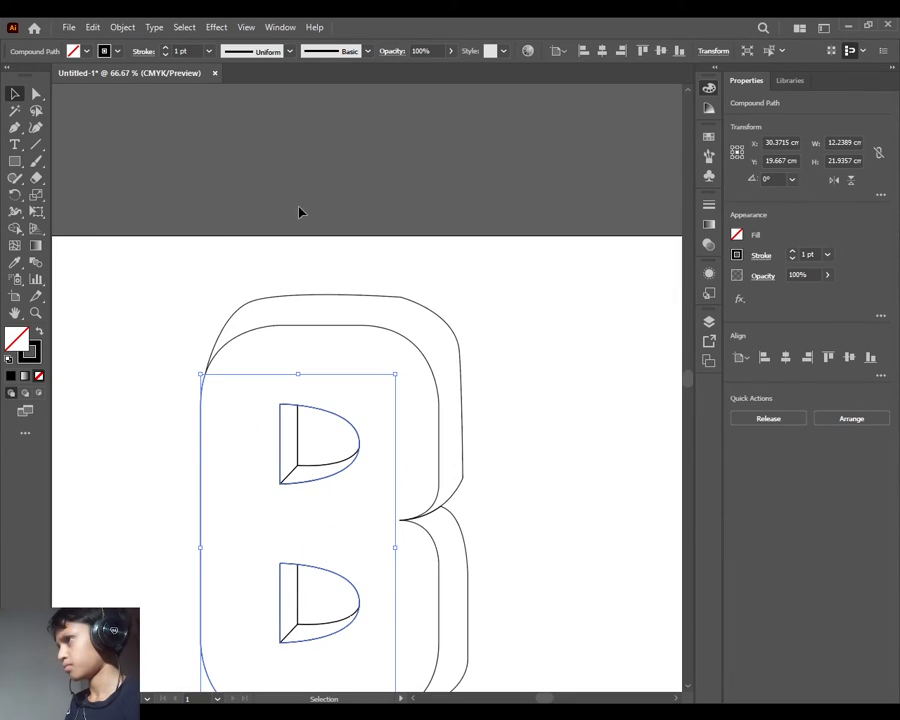
drag(125, 257, 524, 669)
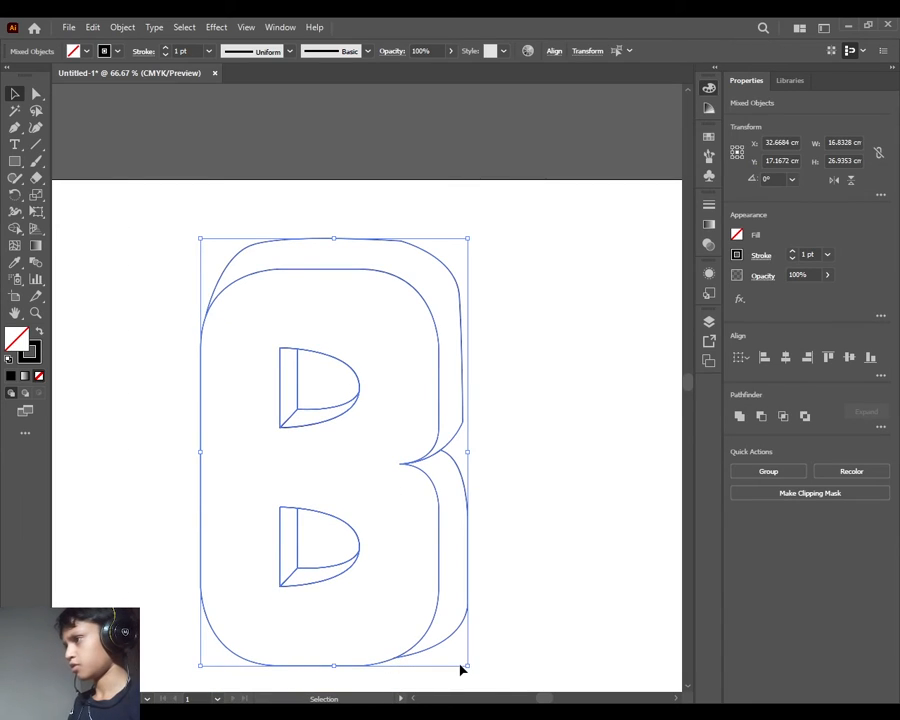
key(shift+m)
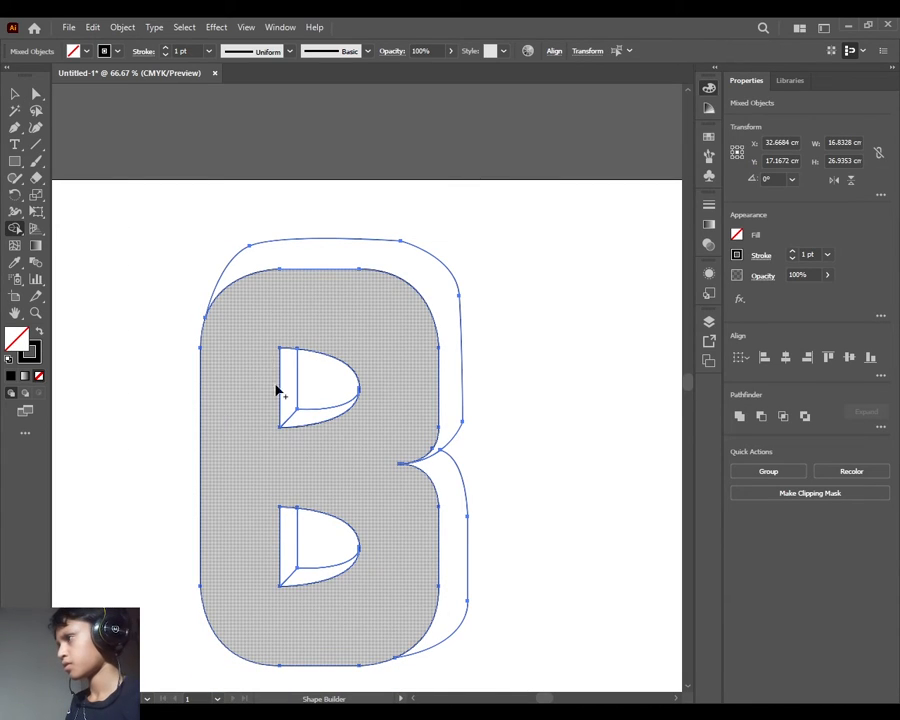
key(v)
click(596, 446)
click(201, 477)
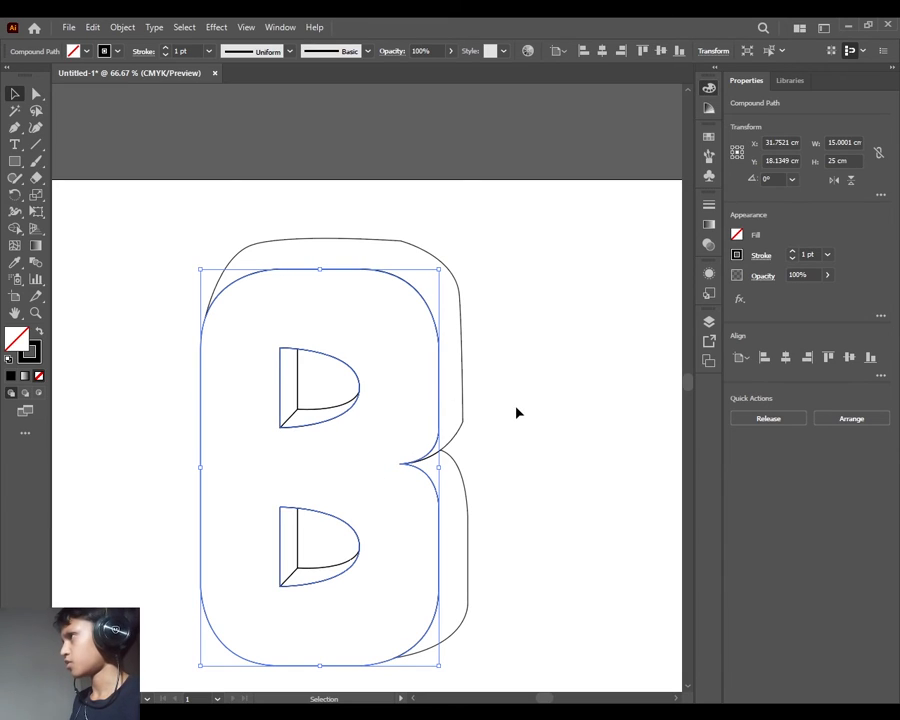
Try an orange and a blue fill on the B's front face, and settle on light grey.
key(comma)
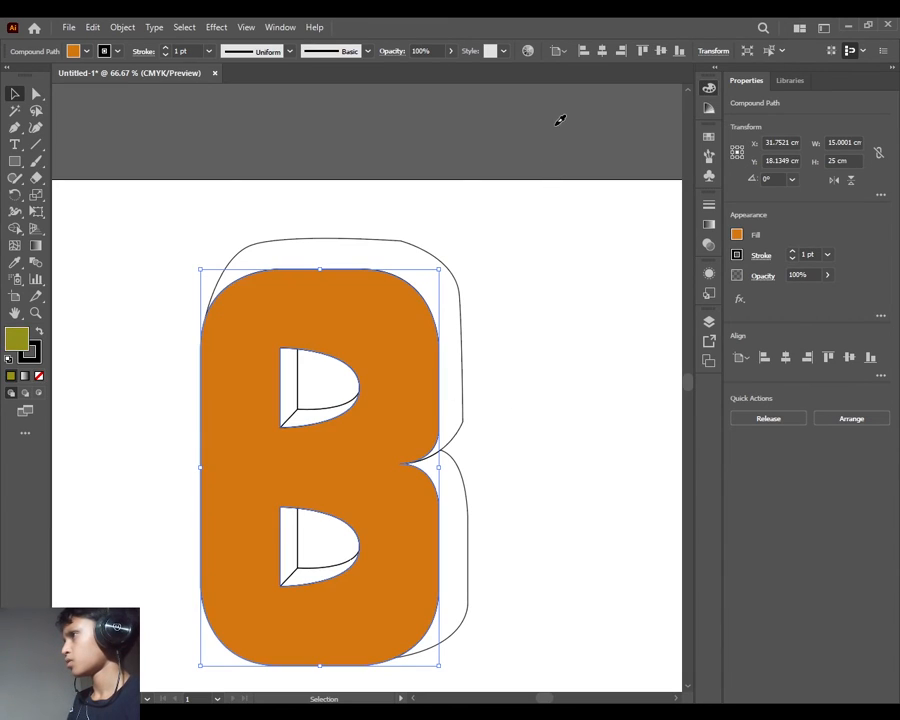
drag(556, 125, 621, 123)
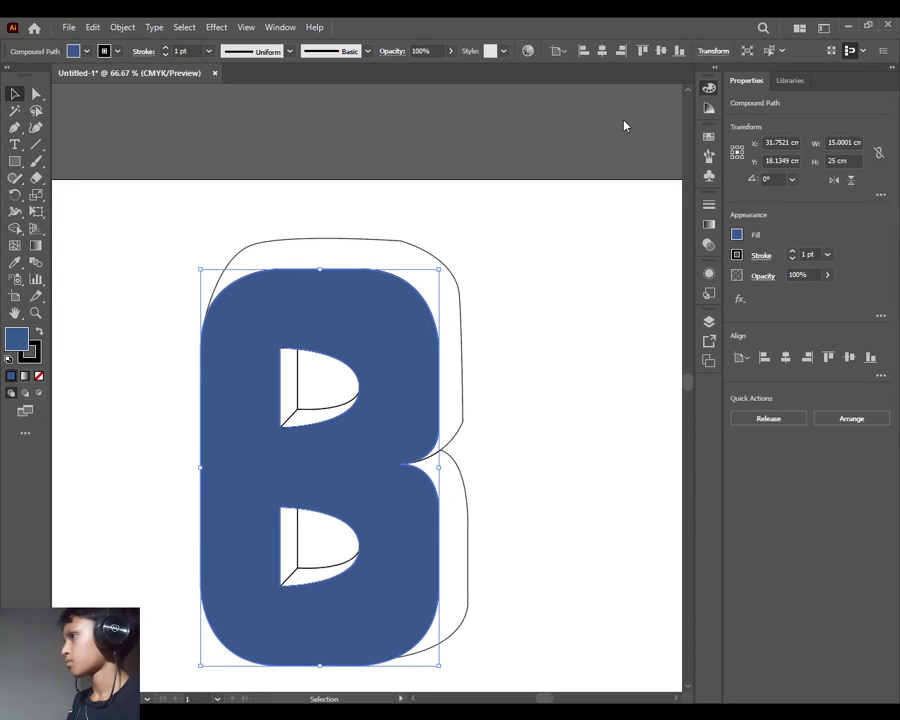
drag(624, 121, 600, 156)
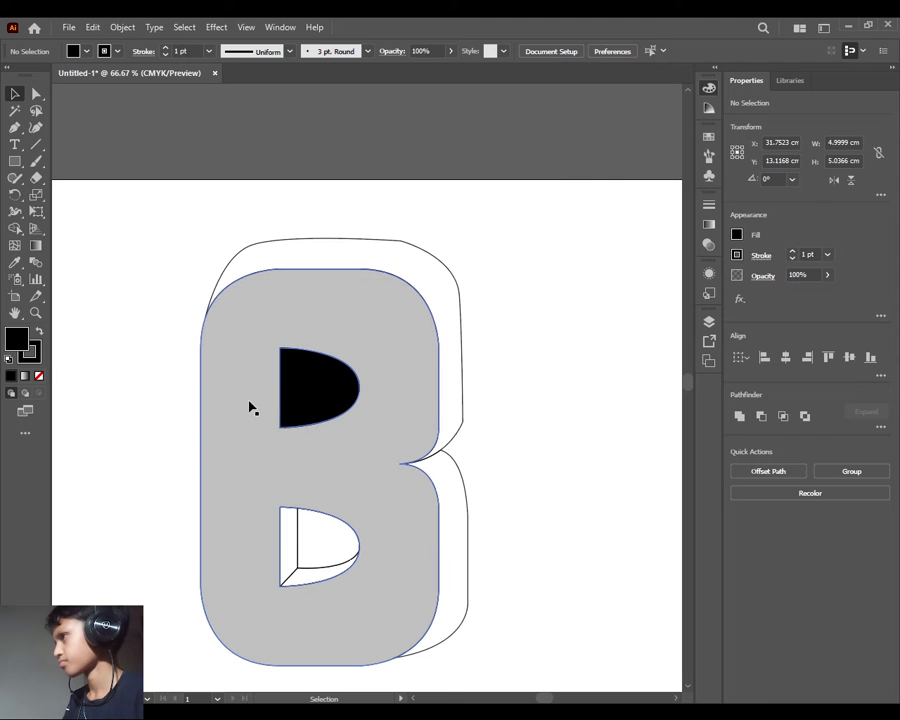
Delete the black shape covering the upper counter, fill the counter's two depth faces with dark grey, and deselect them.
click(341, 376)
key(Delete)
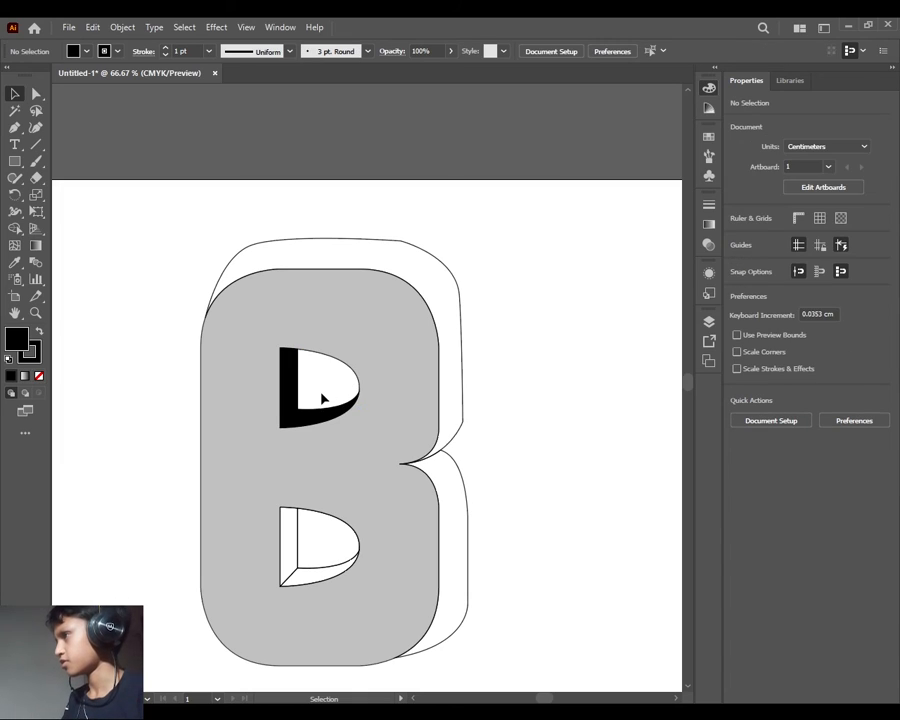
drag(326, 394, 291, 424)
click(33, 356)
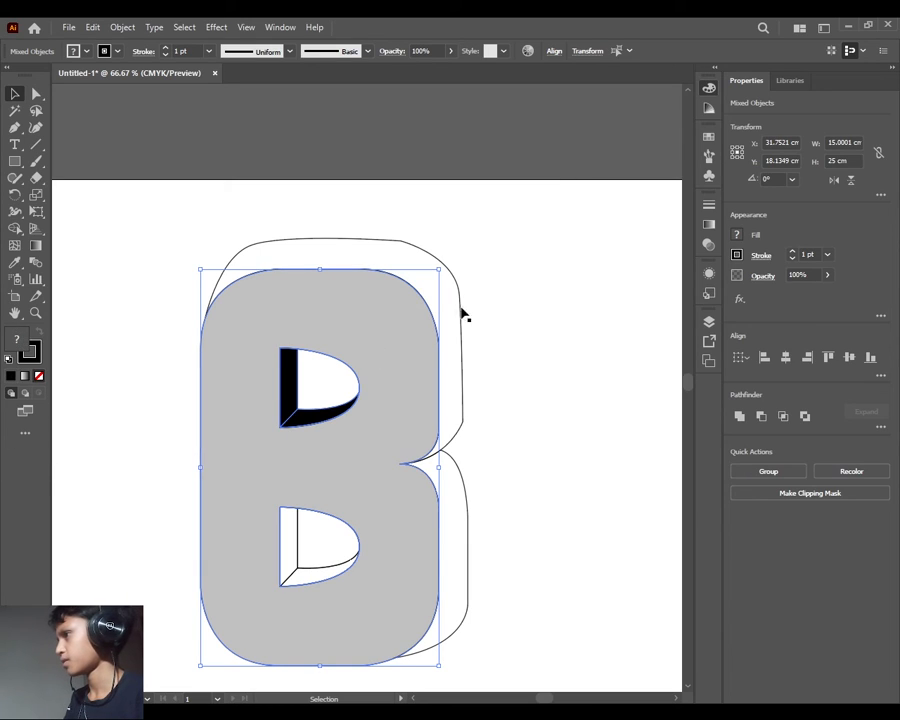
click(325, 395)
click(289, 390)
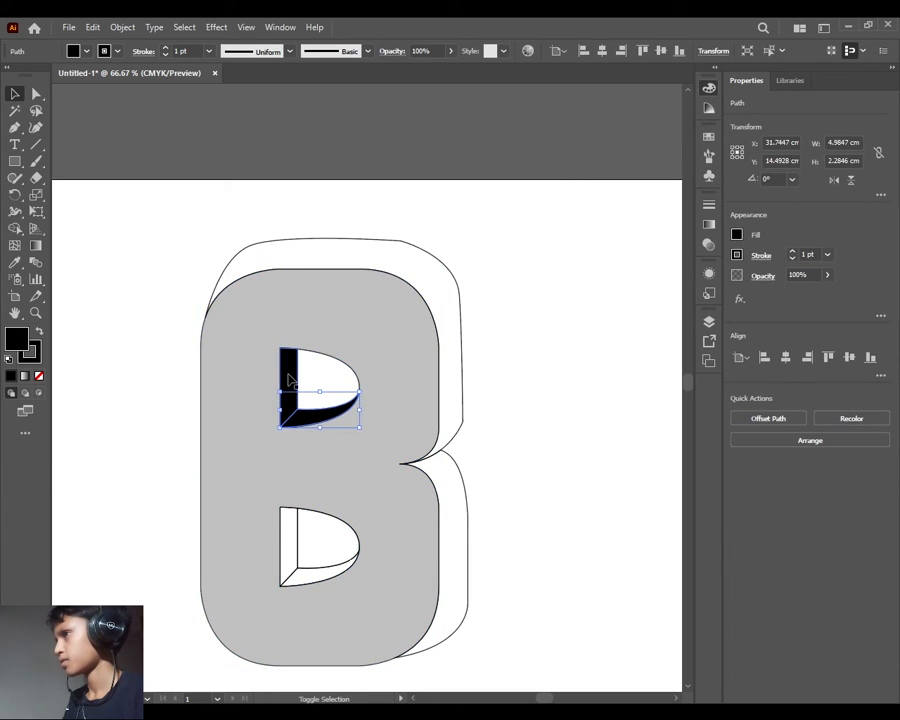
shift+click(288, 377)
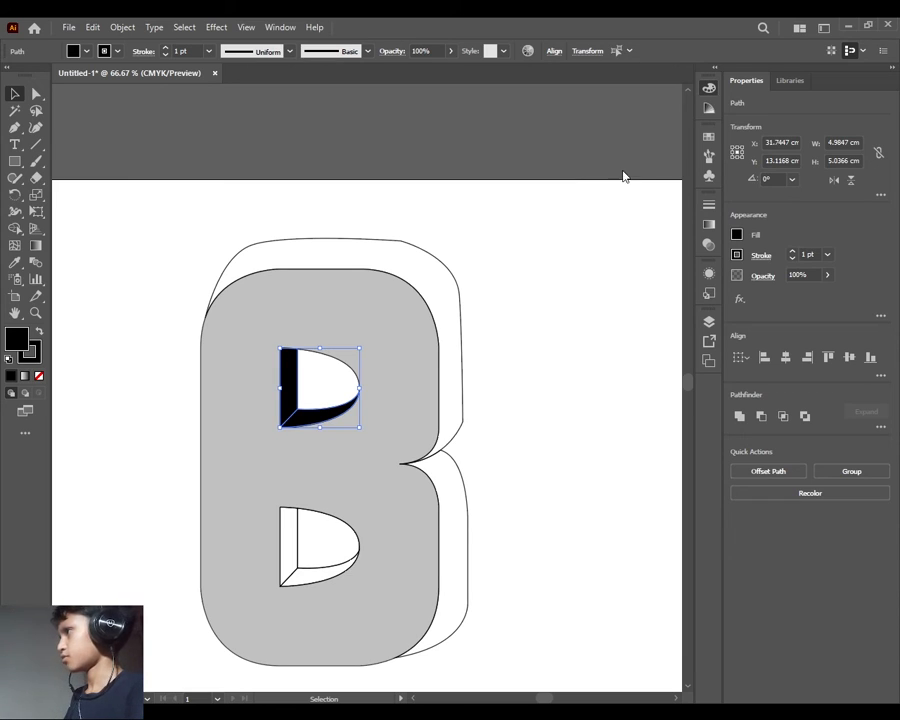
drag(646, 160, 640, 160)
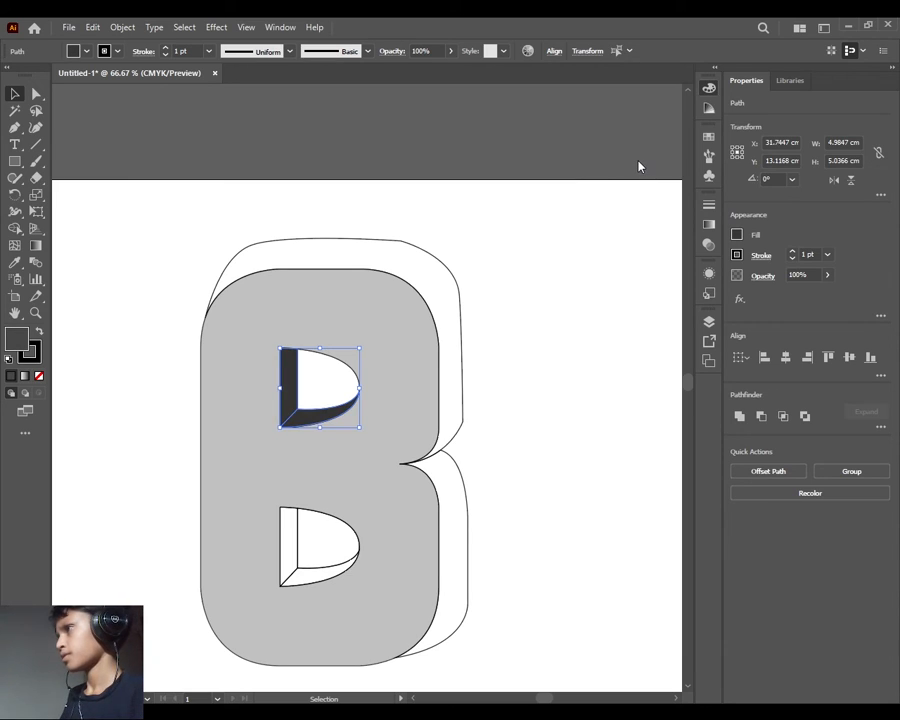
click(522, 460)
Copy the upper counter's dark grey fill to the lower counter's two depth faces with the Eyedropper and deselect them.
scroll(480, 459, up, 2)
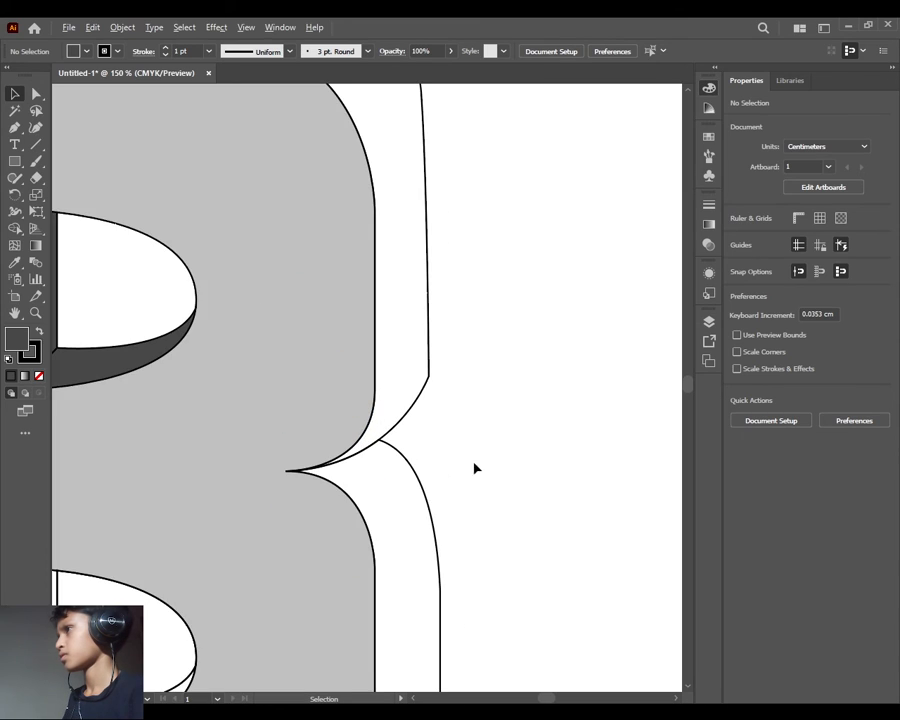
scroll(472, 466, down, 1)
drag(482, 427, 557, 342)
click(295, 530)
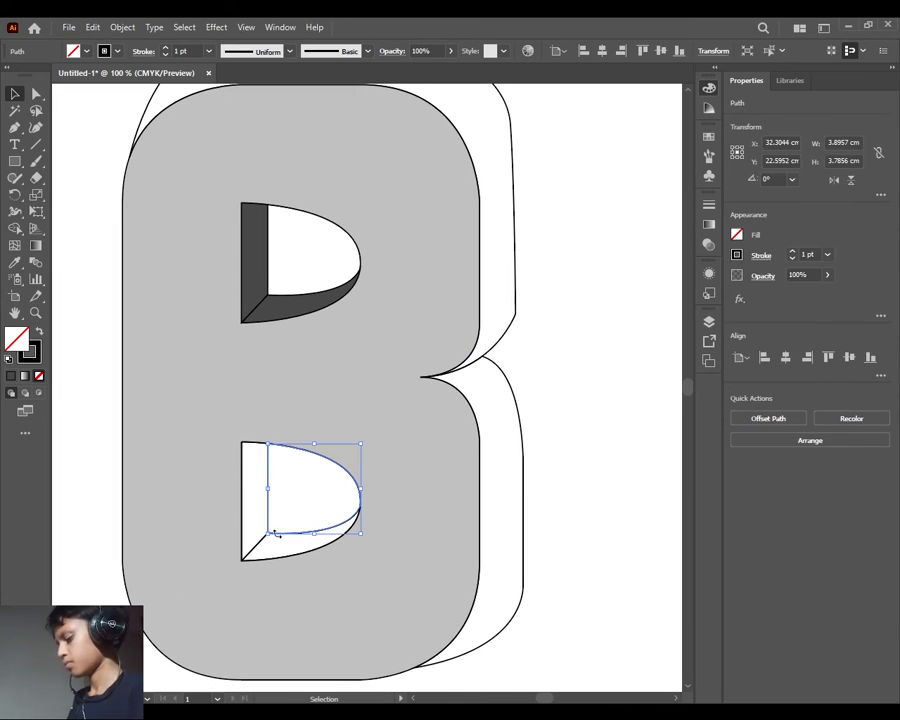
click(282, 528)
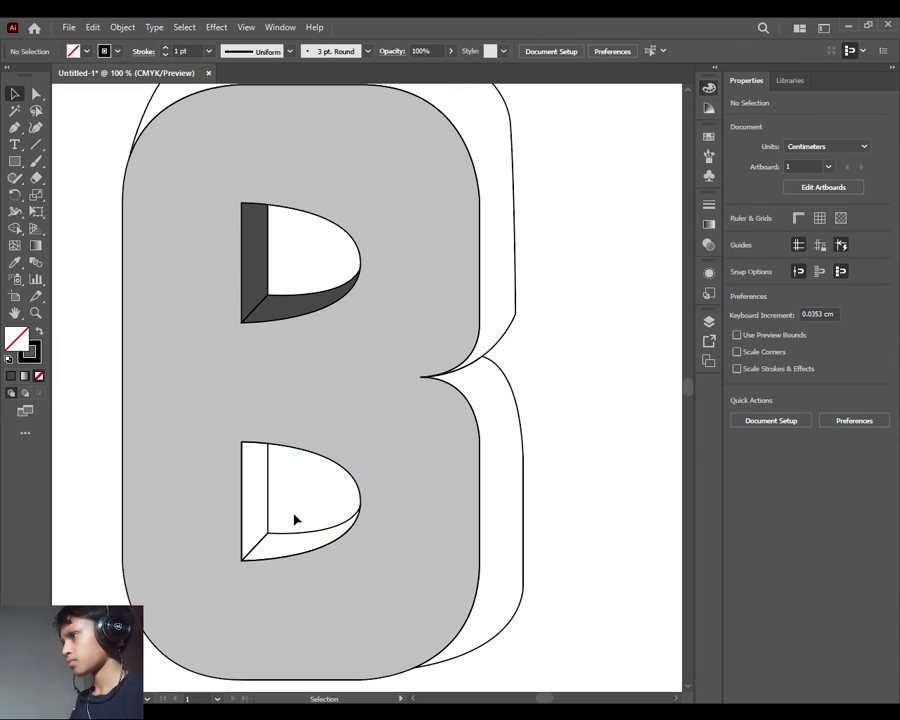
click(267, 542)
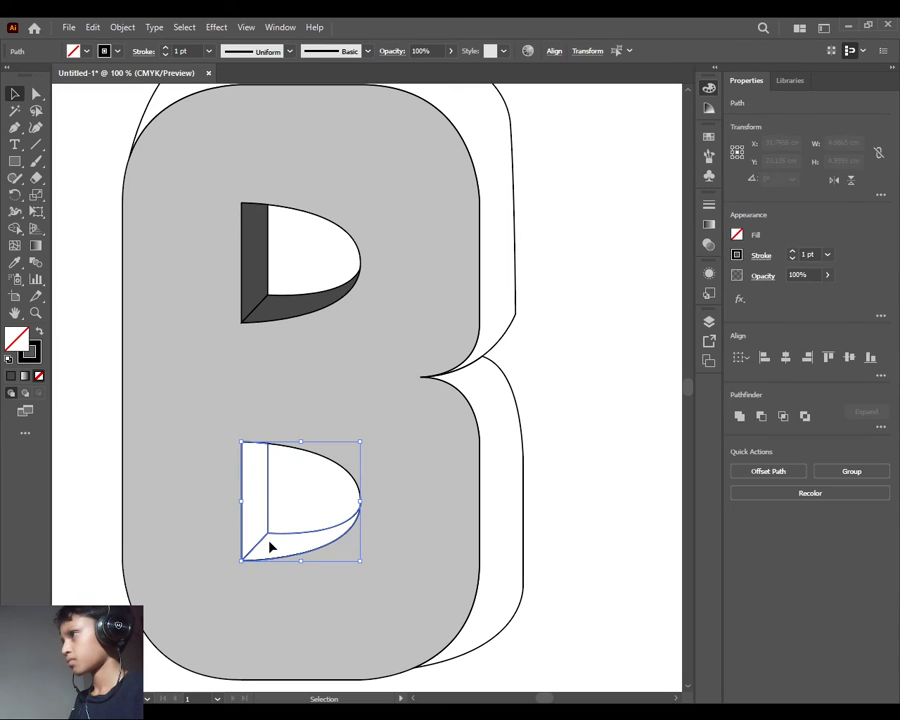
key(i)
click(296, 309)
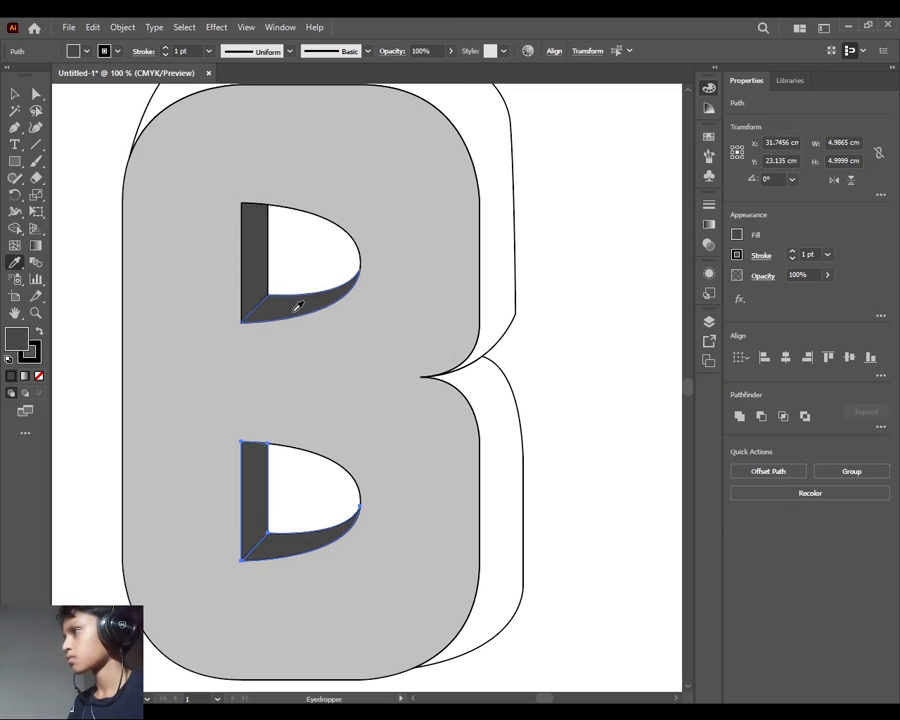
key(v)
click(542, 500)
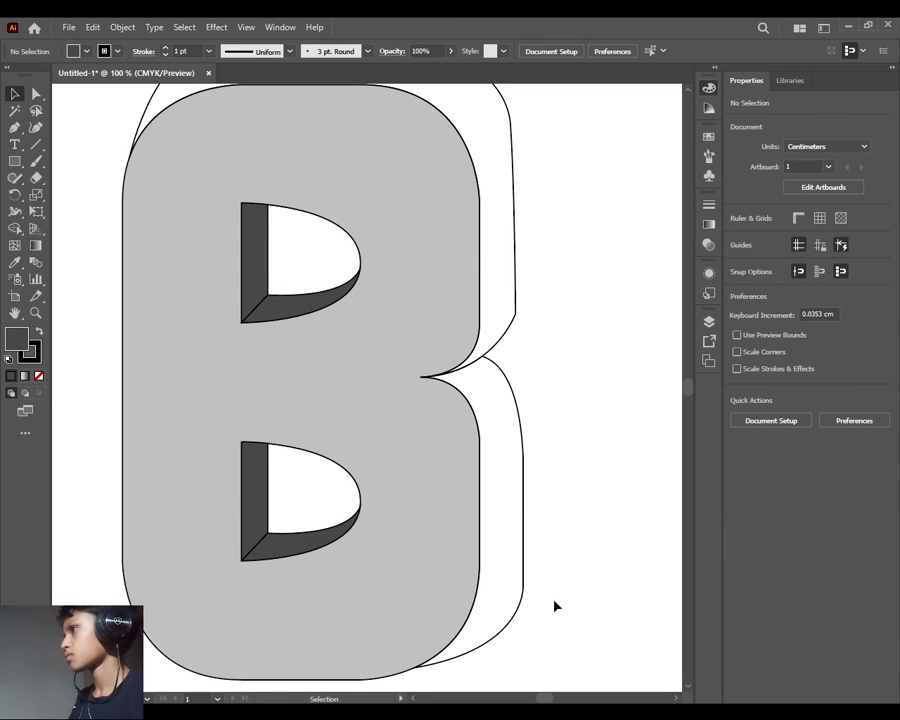
Fill the outer depth shapes around both bowls with the counters' dark grey using the Eyedropper, and deselect them.
scroll(538, 579, down, 3)
scroll(561, 498, up, 2)
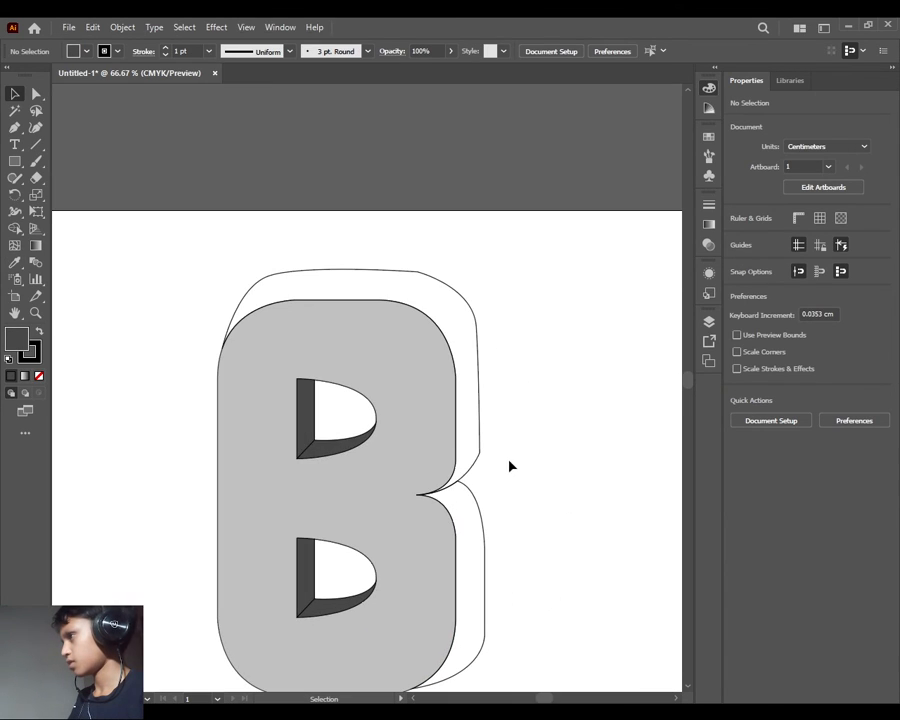
click(464, 512)
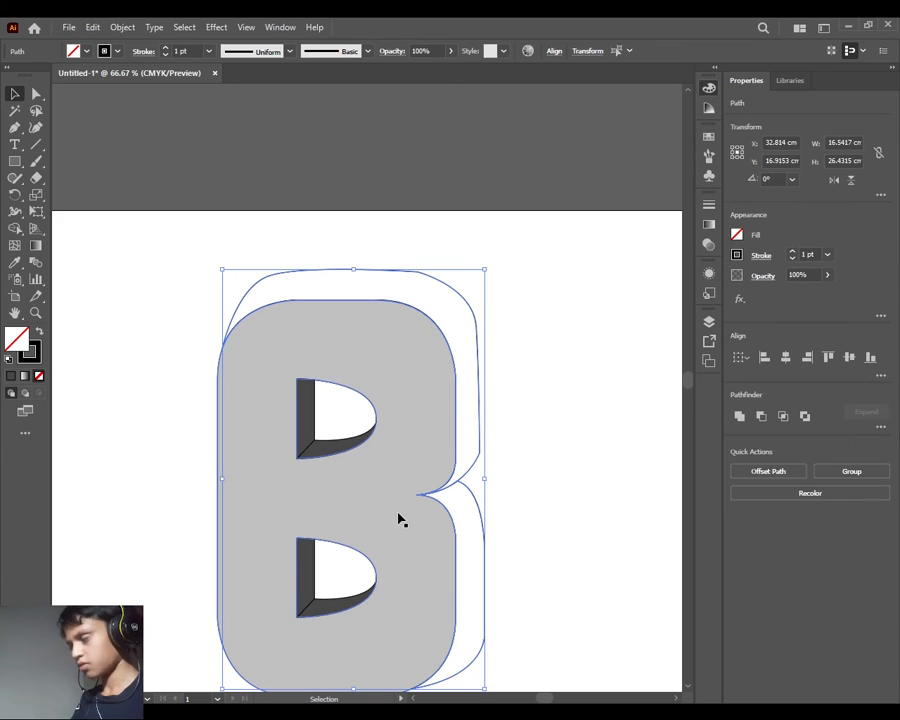
key(i)
click(325, 447)
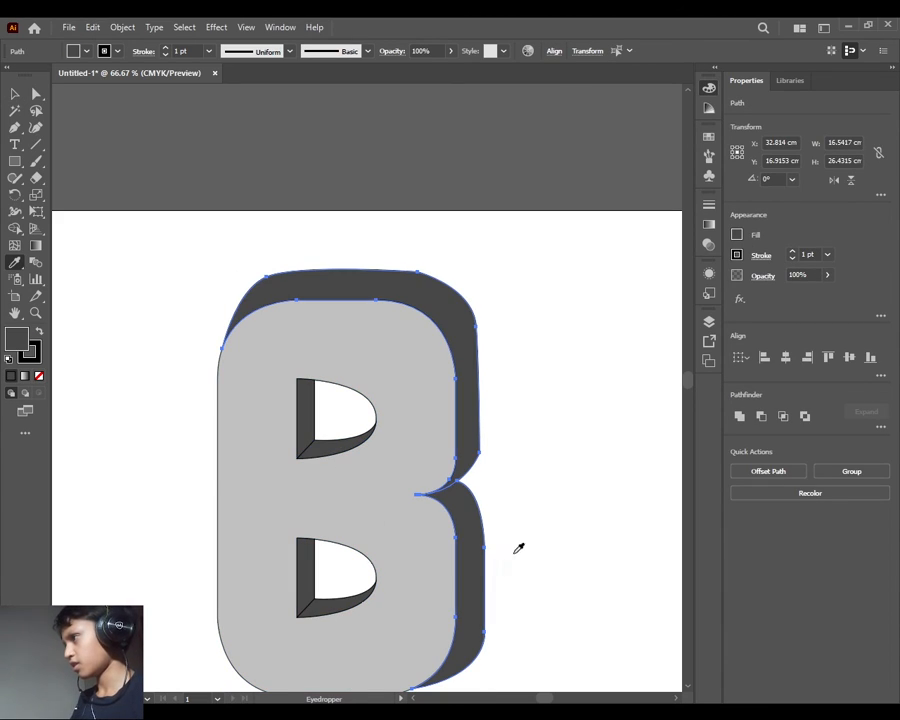
key(v)
click(538, 584)
Examine the filled letter as a whole and up close, checking the outer depth shapes around the bowls.
scroll(573, 511, down, 1)
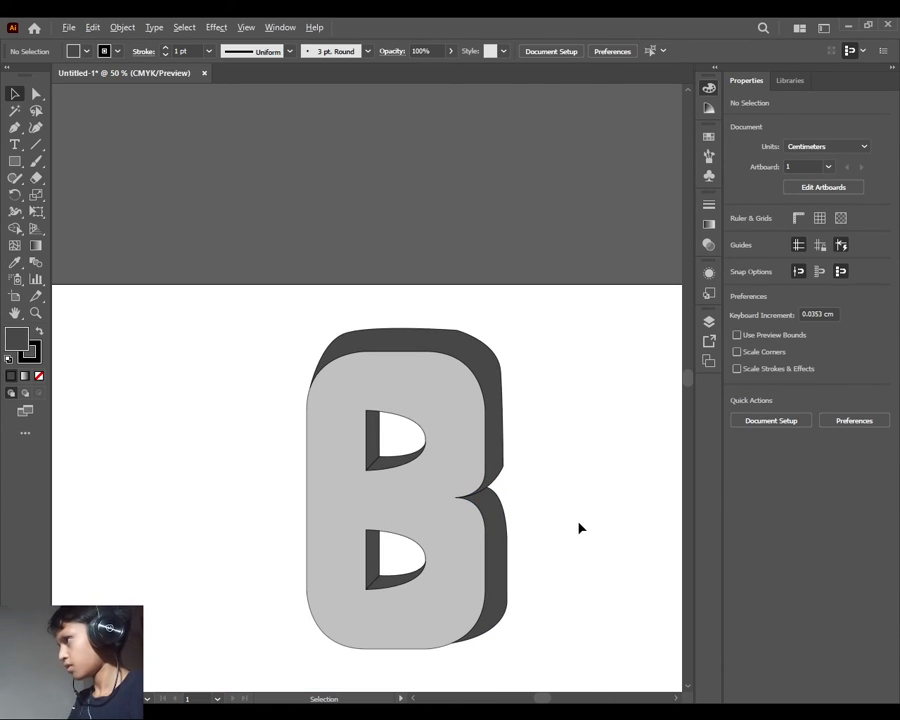
scroll(579, 527, up, 1)
scroll(567, 525, down, 1)
scroll(564, 510, up, 2)
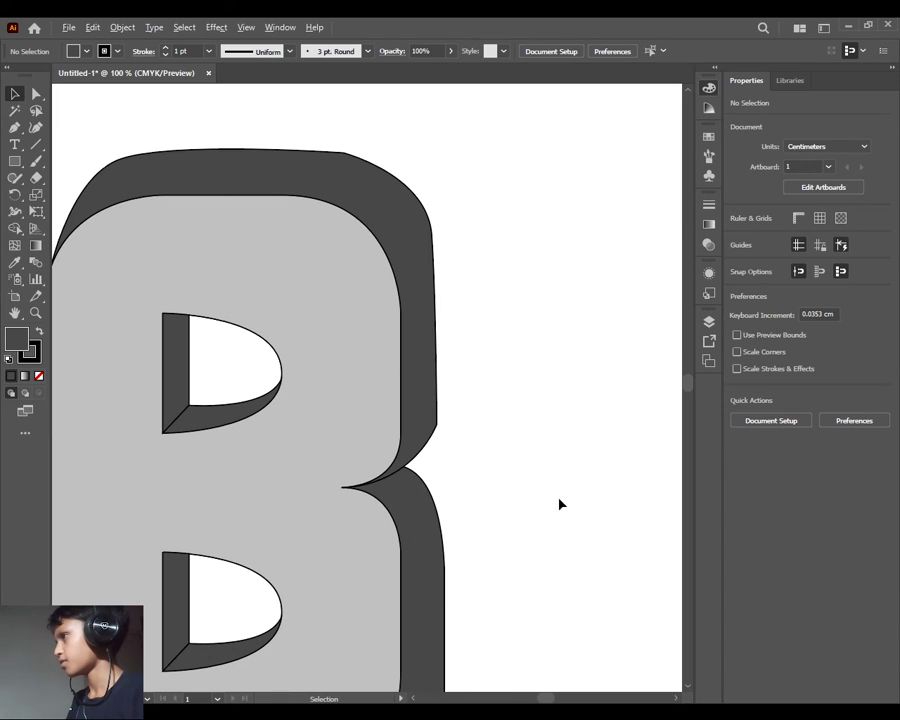
scroll(470, 450, down, 6)
scroll(462, 460, up, 5)
scroll(430, 458, down, 2)
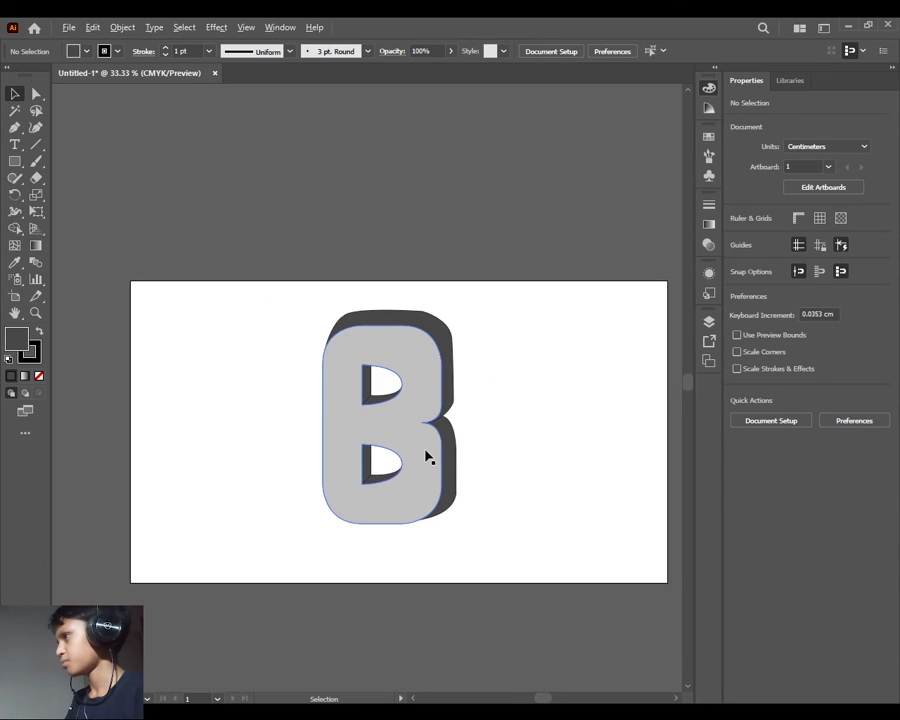
scroll(455, 507, up, 2)
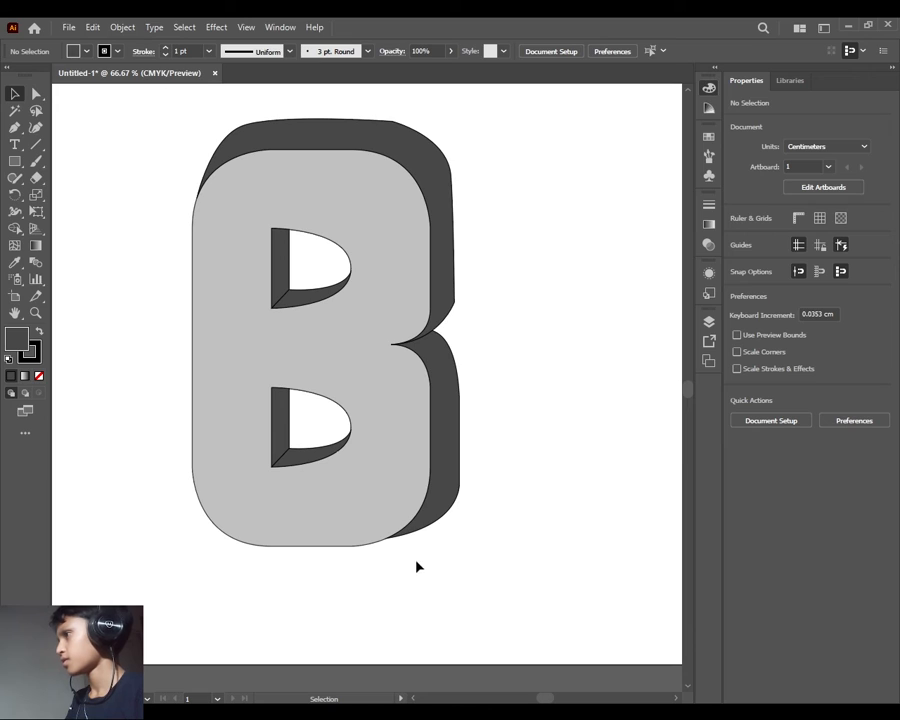
Extend the lower bowl's depth shape by moving its bottom tip anchor farther left along the front face's curve, and deselect it.
click(440, 505)
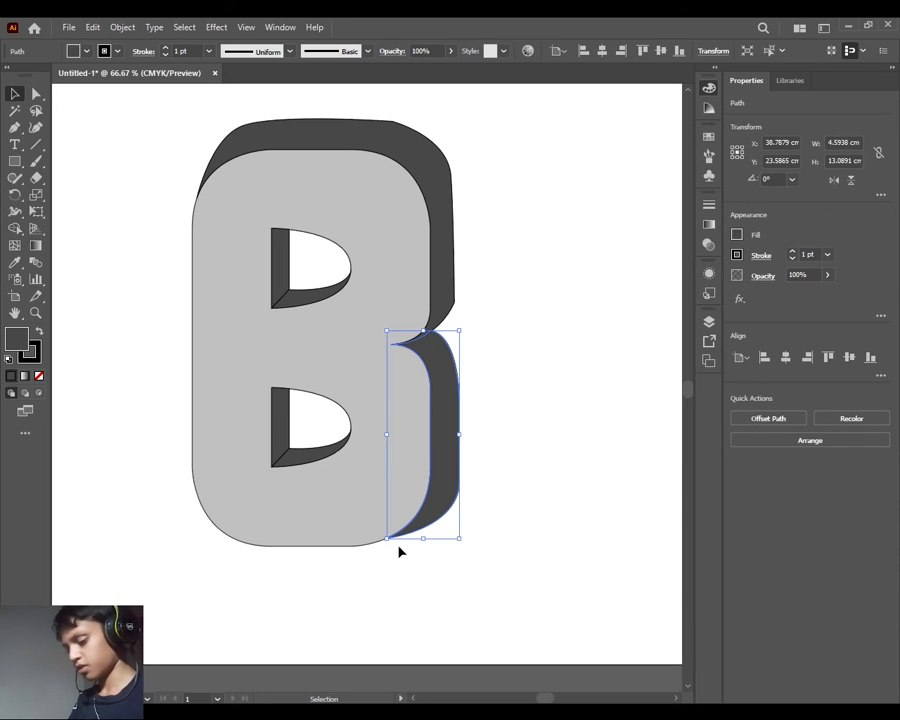
key(a)
scroll(392, 575, up, 5)
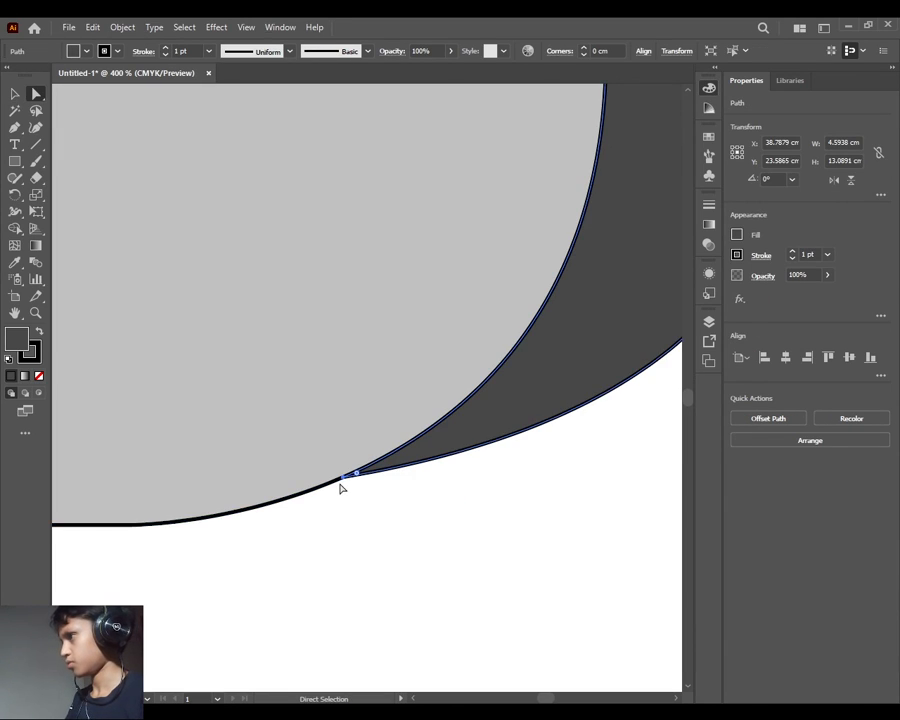
drag(342, 478, 255, 505)
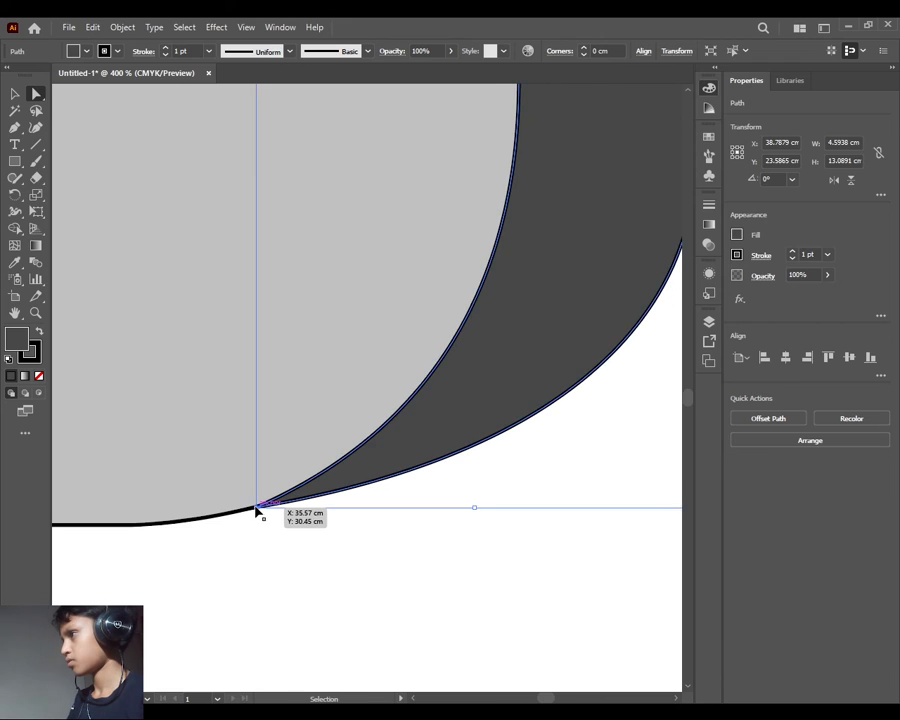
key(ctrl+z)
drag(350, 476, 262, 506)
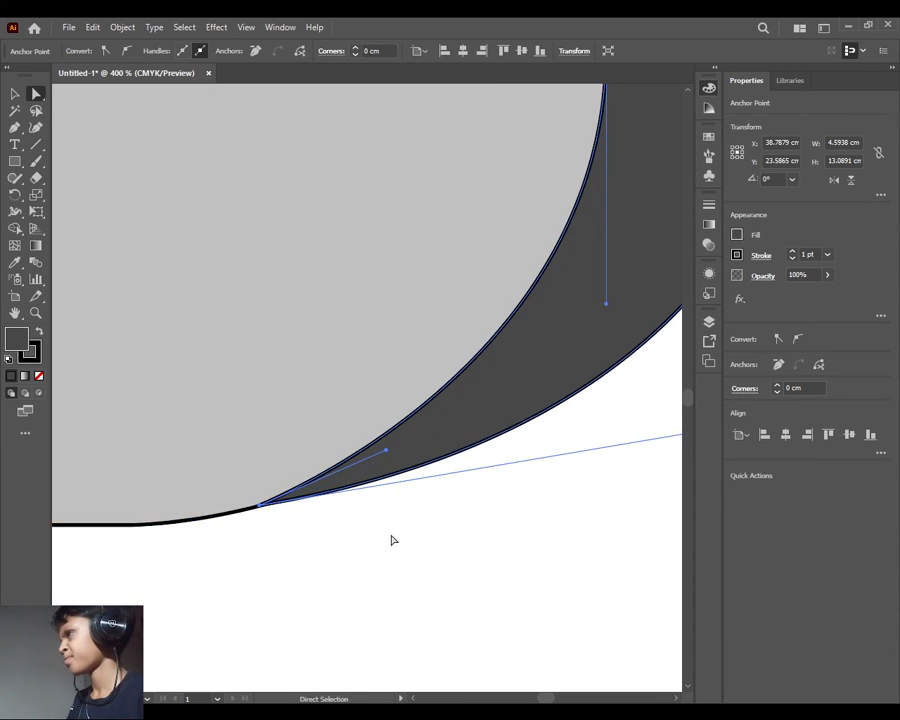
click(412, 537)
scroll(433, 534, down, 8)
scroll(488, 518, up, 2)
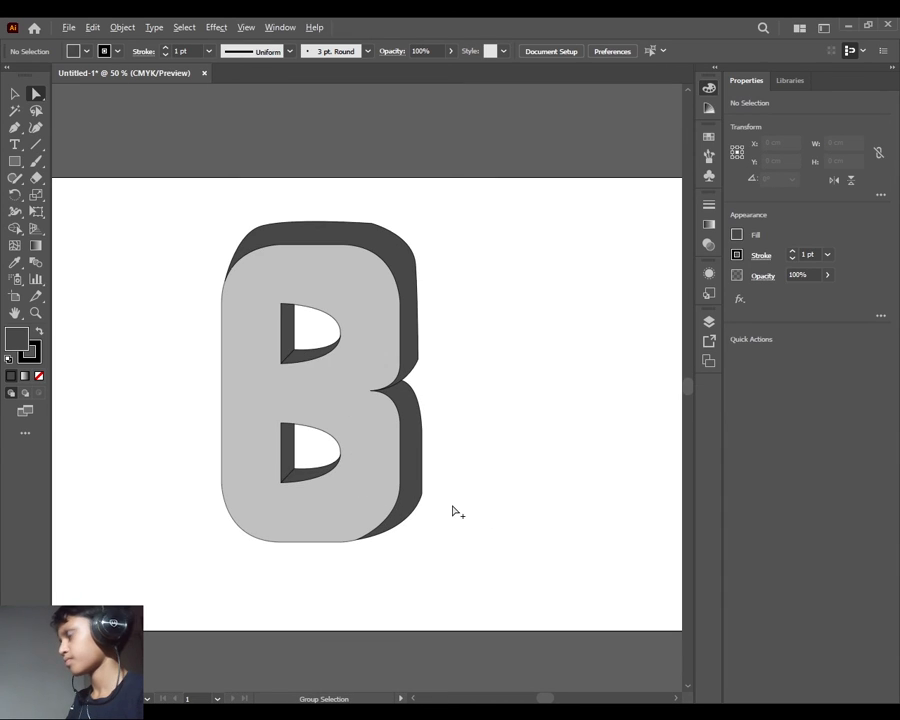
key(v)
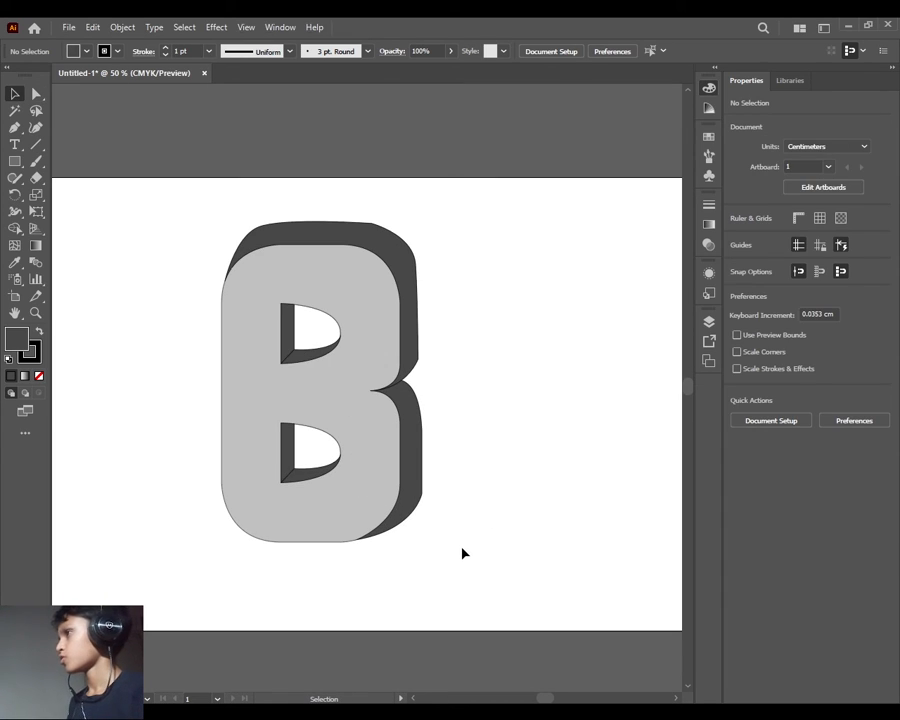